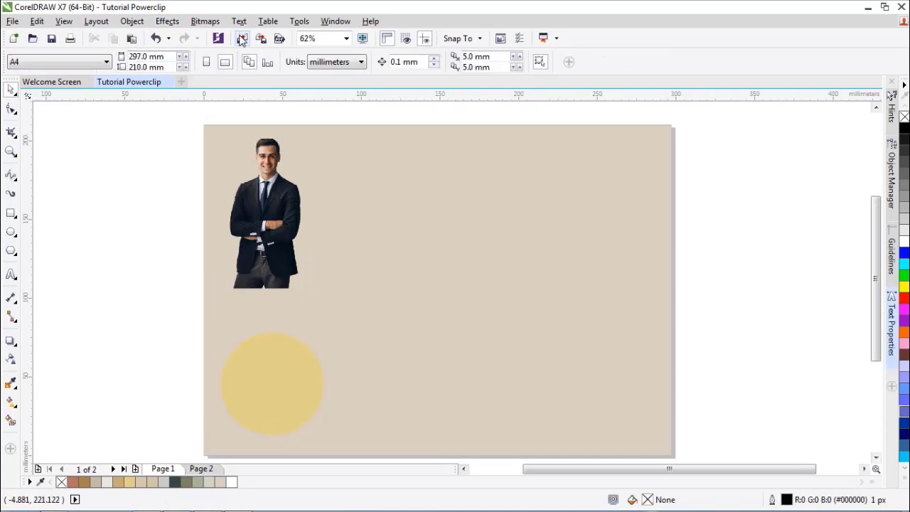
Import the white wrinkled poster texture JPG and place it beside the man's photo at about 71 by 106 mm.
{"action": "left_click", "coordinate": [241, 38]}
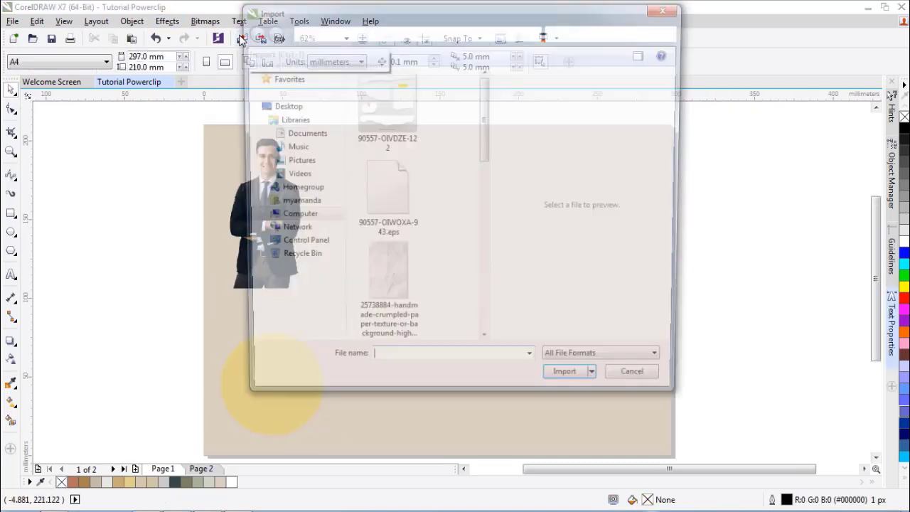
{"action": "left_click_drag", "start_coordinate": [483, 98], "coordinate": [504, 235]}
{"action": "double_click", "coordinate": [385, 153]}
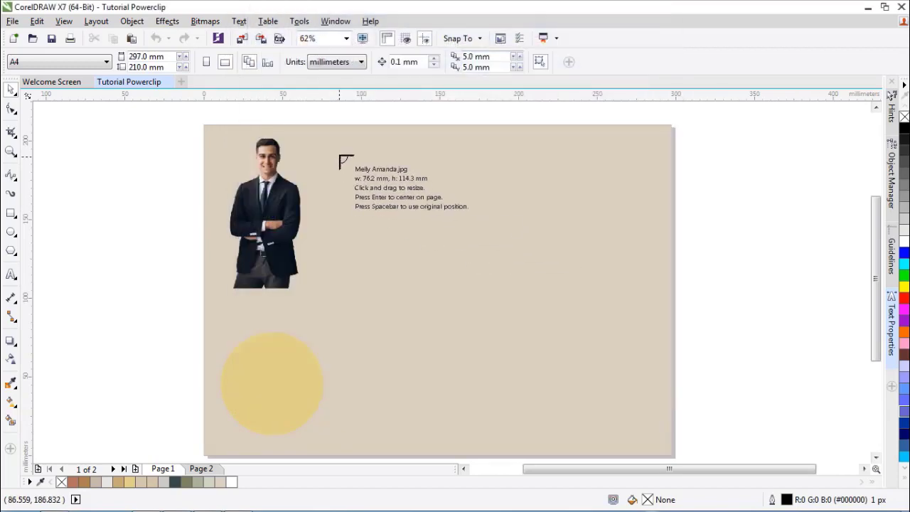
{"action": "left_click_drag", "start_coordinate": [354, 143], "coordinate": [538, 306]}
{"action": "left_click_drag", "start_coordinate": [405, 213], "coordinate": [412, 211]}
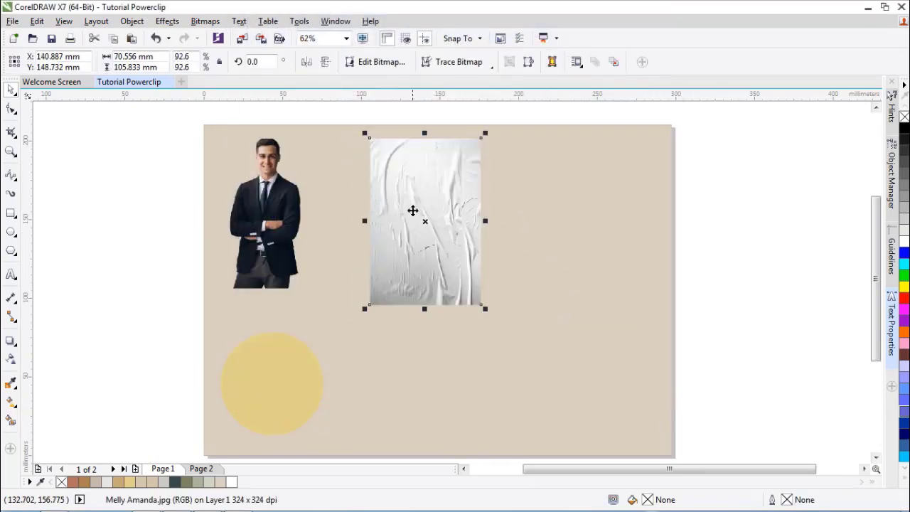
Draw a closed organic blob with the B-Spline tool below the wrinkled texture, about 107 by 83 mm.
{"action": "left_click", "coordinate": [11, 174]}
{"action": "left_click", "coordinate": [351, 327]}
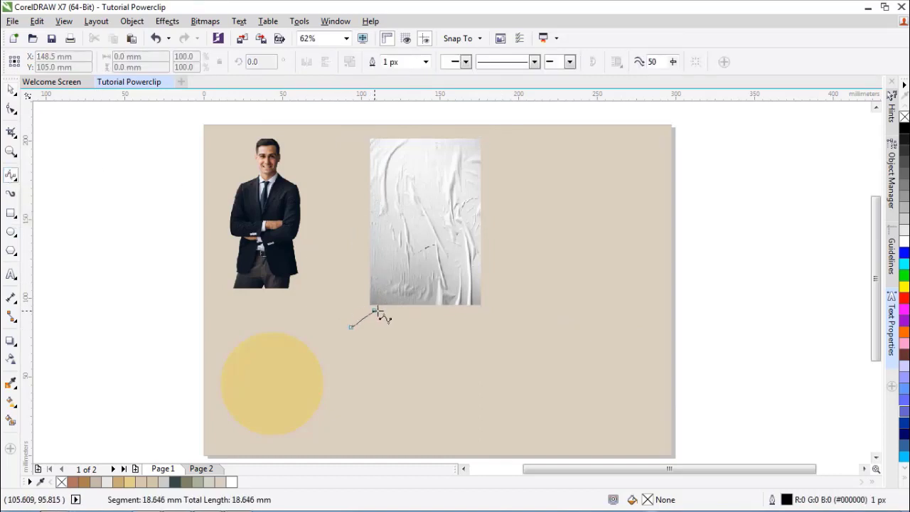
{"action": "left_click", "coordinate": [377, 310]}
{"action": "left_click", "coordinate": [422, 313]}
{"action": "left_click", "coordinate": [442, 331]}
{"action": "left_click", "coordinate": [483, 339]}
{"action": "left_click", "coordinate": [501, 355]}
{"action": "left_click", "coordinate": [490, 444]}
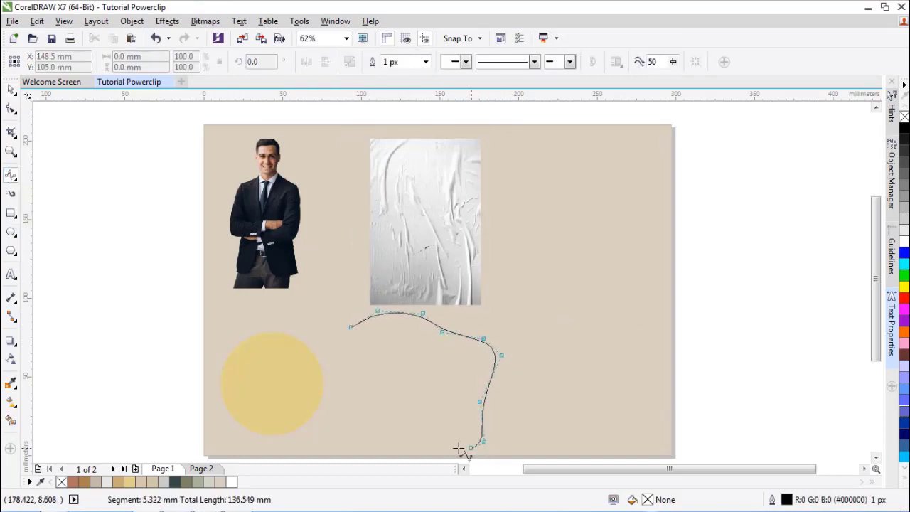
{"action": "left_click", "coordinate": [419, 460]}
{"action": "left_click", "coordinate": [327, 419]}
{"action": "left_click", "coordinate": [351, 328]}
{"action": "key", "text": "space"}
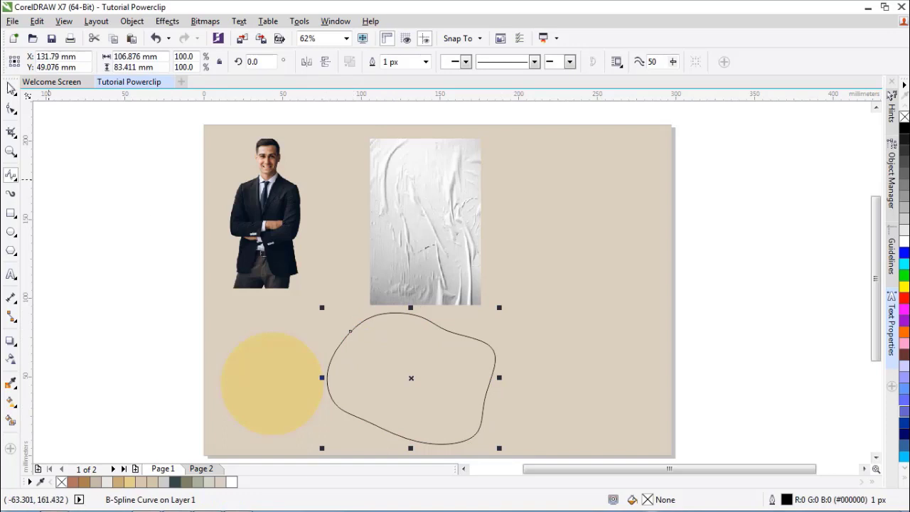
Move the blob away from the yellow circle and give it a grey-green #ABB09A fill with no outline.
{"action": "left_click_drag", "start_coordinate": [415, 380], "coordinate": [443, 379]}
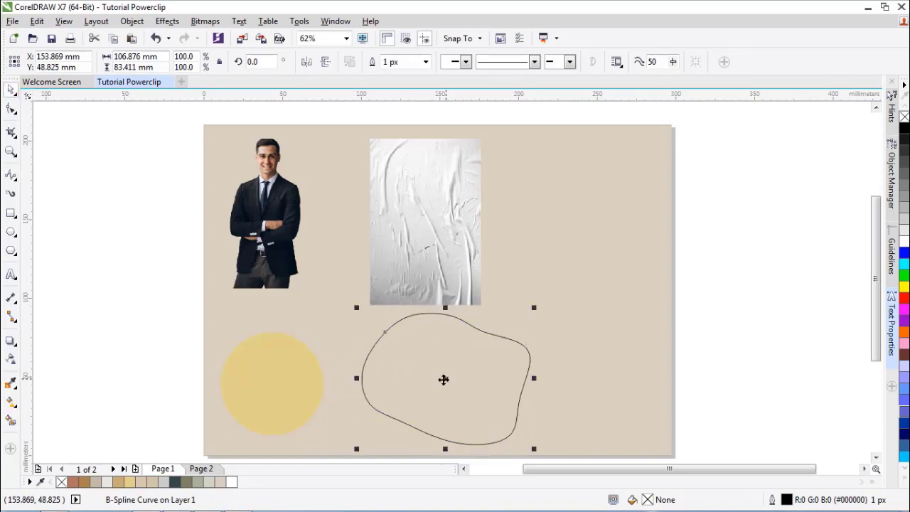
{"action": "left_click", "coordinate": [200, 482]}
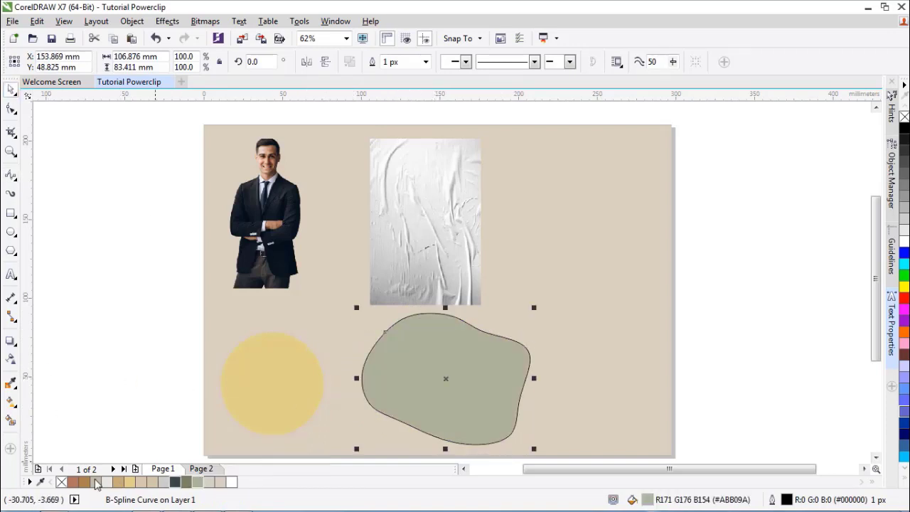
{"action": "right_click", "coordinate": [61, 481]}
Shift the wrinkled texture slightly and import the crumpled paper texture beside it at about 71 by 107 mm.
{"action": "left_click_drag", "start_coordinate": [429, 233], "coordinate": [439, 229]}
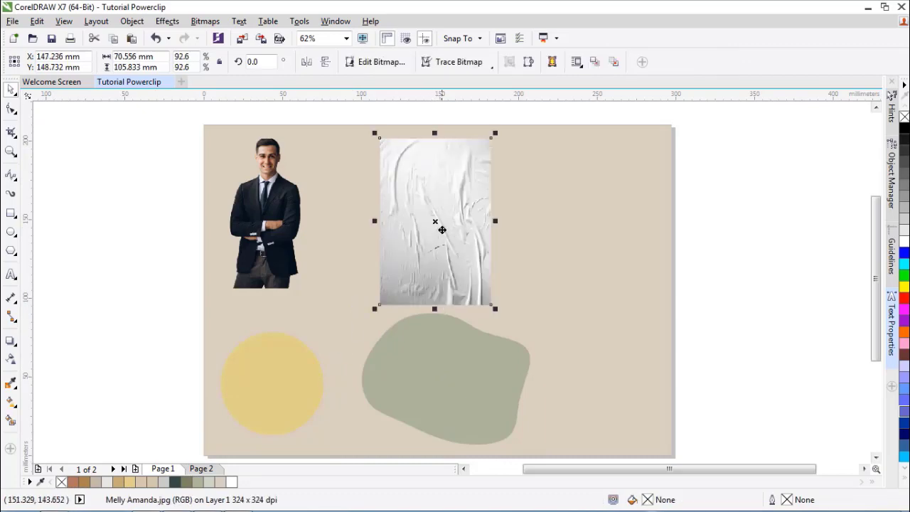
{"action": "key", "text": "F8"}
{"action": "left_click", "coordinate": [242, 39]}
{"action": "left_click", "coordinate": [384, 288]}
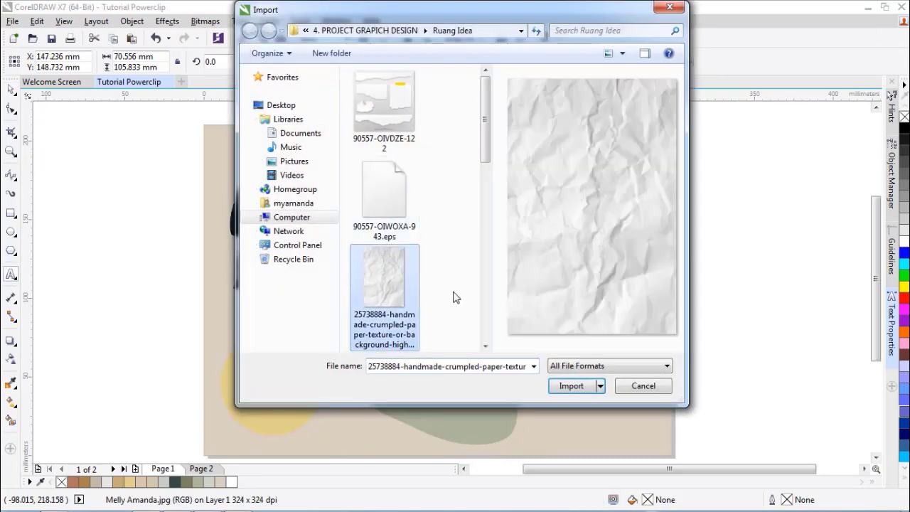
{"action": "left_click", "coordinate": [575, 382]}
{"action": "left_click_drag", "start_coordinate": [555, 151], "coordinate": [654, 306]}
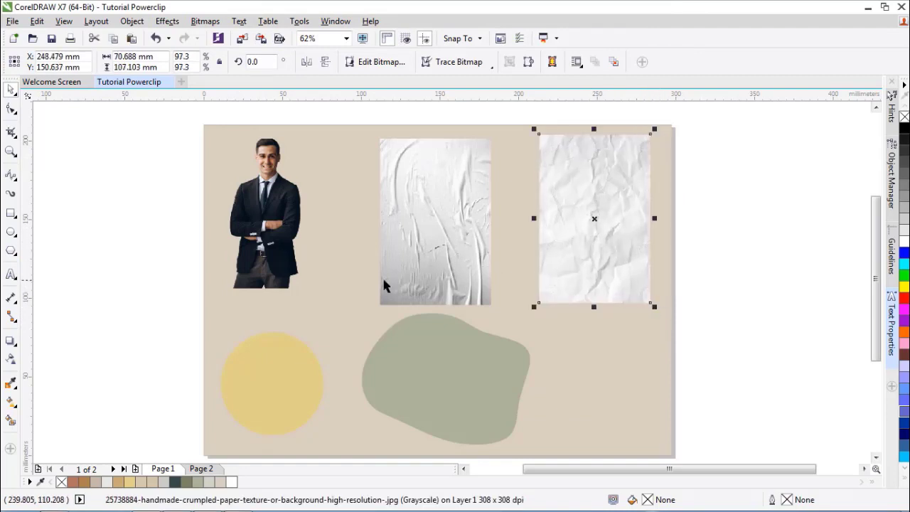
Add the artistic text "TEXT" on the page below the crumpled paper texture.
{"action": "left_click", "coordinate": [9, 276]}
{"action": "left_click", "coordinate": [553, 373]}
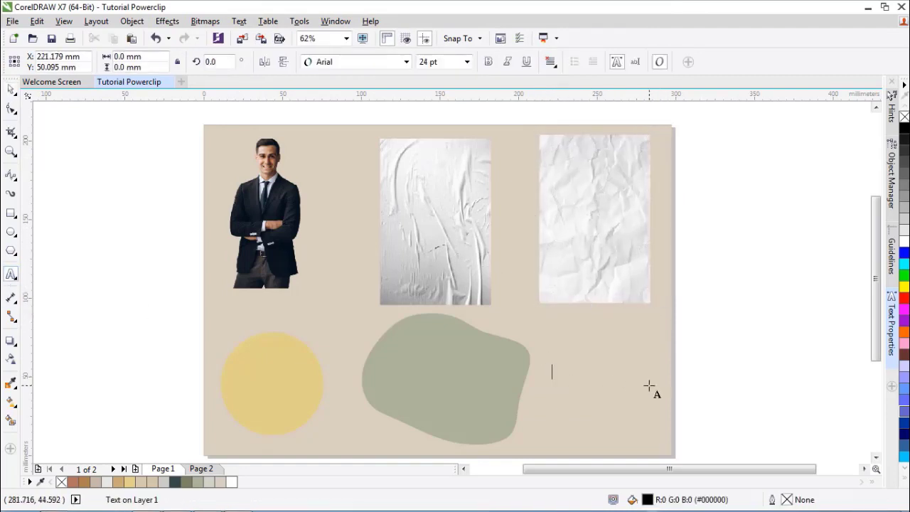
{"action": "type", "text": "TEXT"}
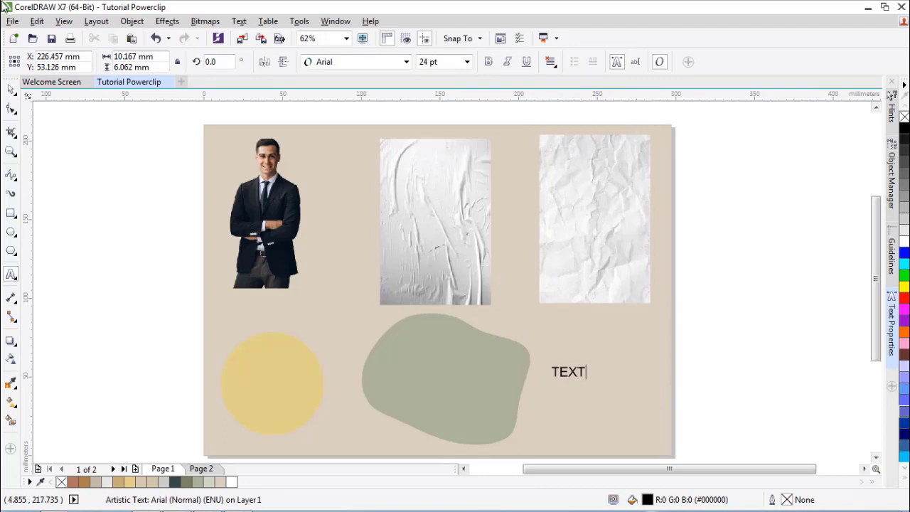
{"action": "left_click", "coordinate": [11, 88]}
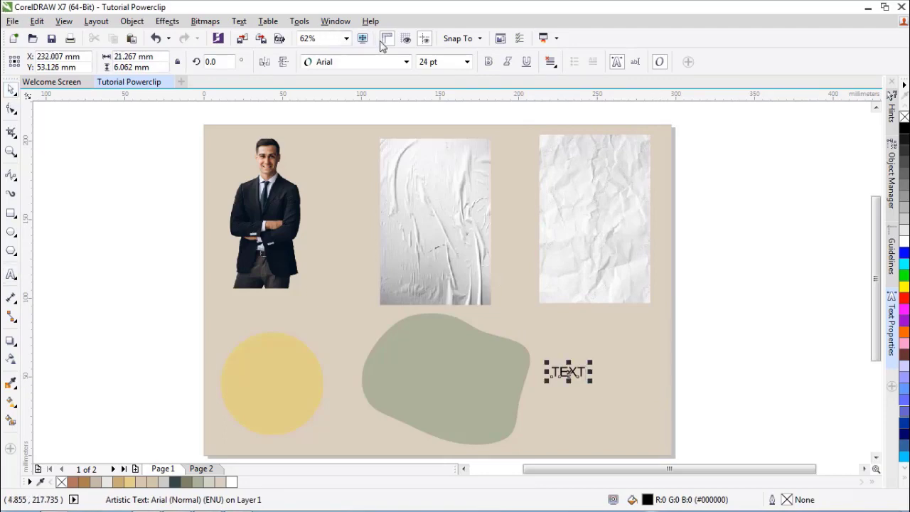
Set the text's font to MADE GoodTime Grotesk and enlarge it to about the width of the paper texture above.
{"action": "left_click", "coordinate": [406, 62]}
{"action": "left_click", "coordinate": [407, 97]}
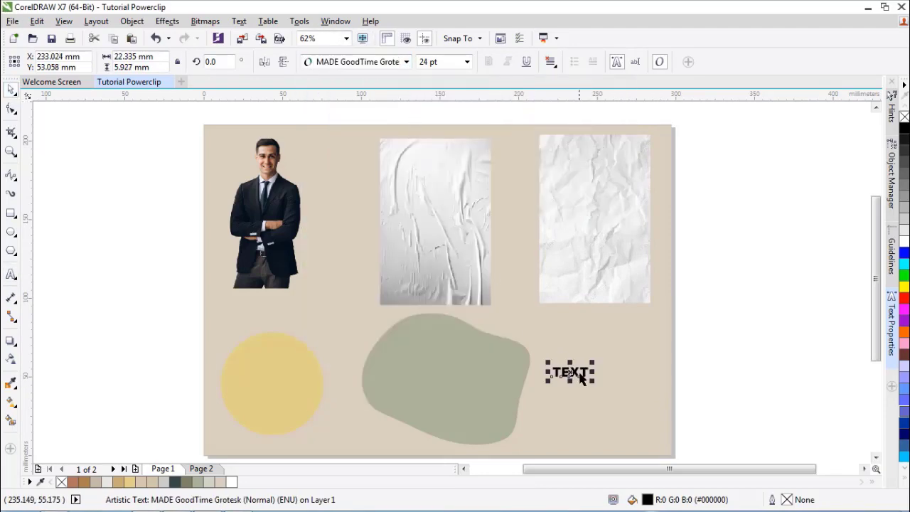
{"action": "left_click_drag", "start_coordinate": [594, 383], "coordinate": [665, 430]}
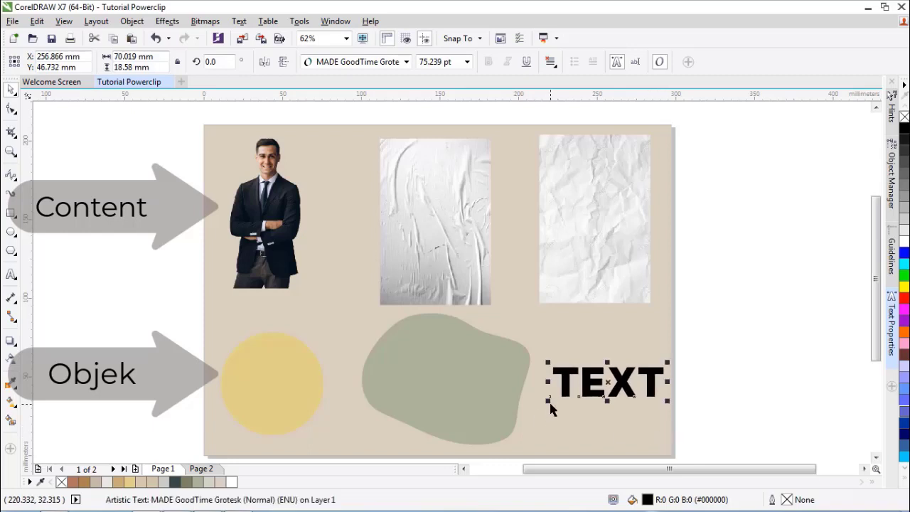
{"action": "left_click_drag", "start_coordinate": [551, 408], "coordinate": [533, 430]}
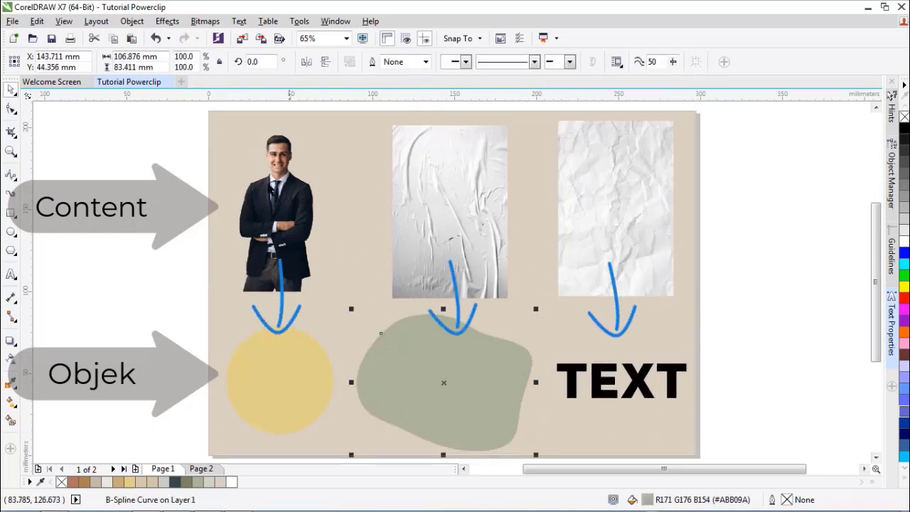
Move the wrinkled texture and the man's photo slightly up, away from the shapes below them.
{"action": "left_click_drag", "start_coordinate": [431, 225], "coordinate": [433, 217]}
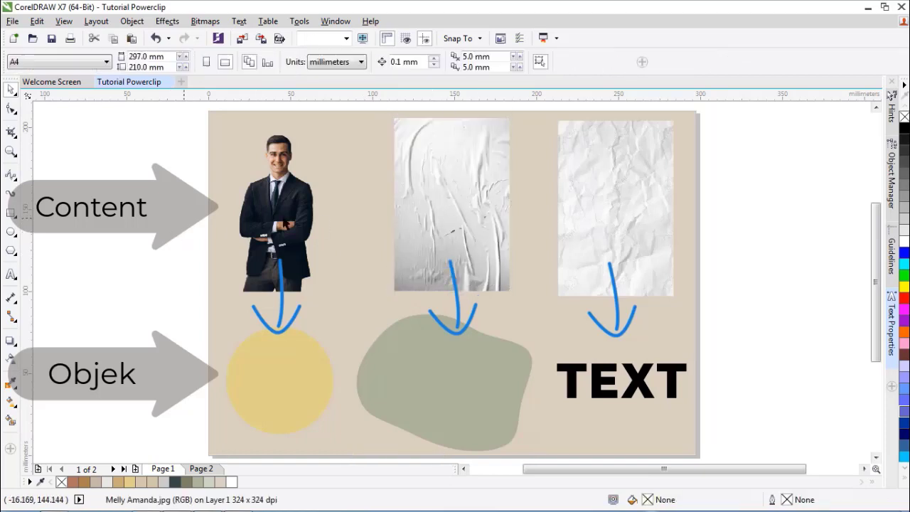
{"action": "left_click", "coordinate": [275, 228]}
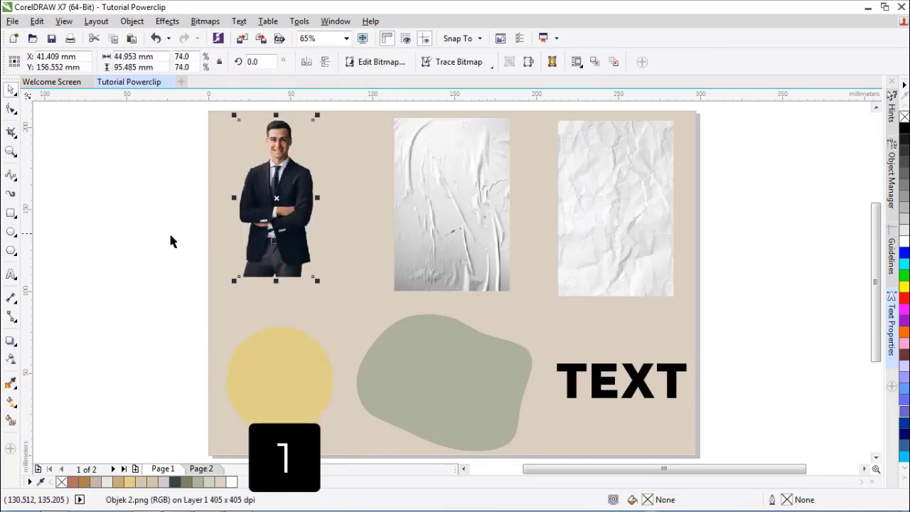
{"action": "left_click", "coordinate": [126, 239]}
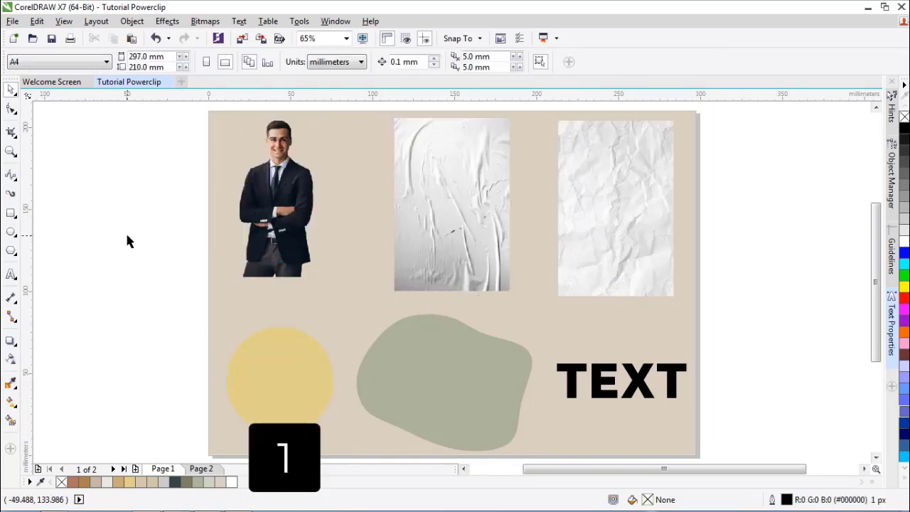
Place the man's photo inside the yellow circle with PowerClip.
{"action": "left_click", "coordinate": [290, 185]}
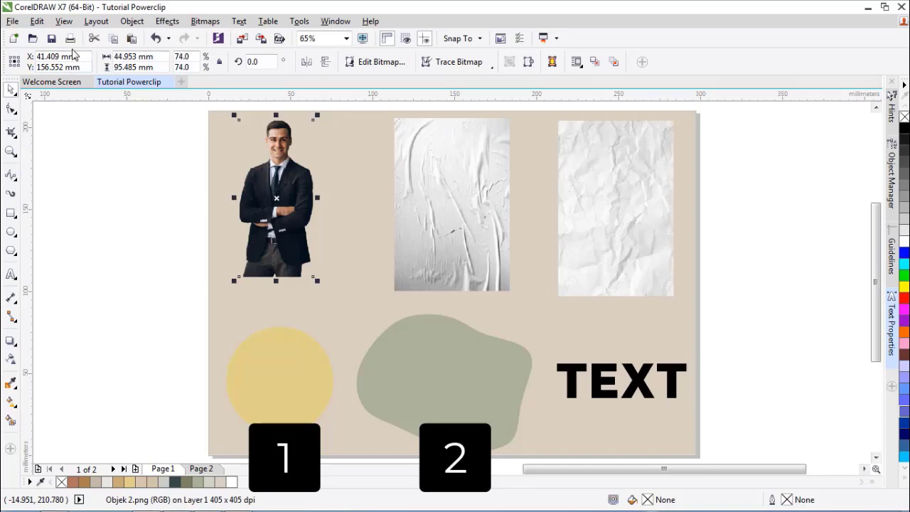
{"action": "left_click", "coordinate": [131, 21]}
{"action": "mouse_move", "coordinate": [178, 138]}
{"action": "left_click", "coordinate": [341, 140]}
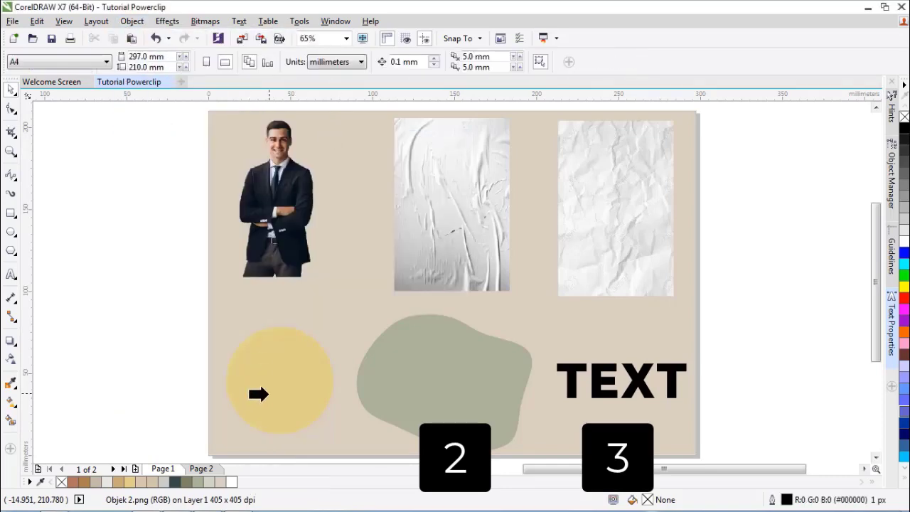
{"action": "left_click", "coordinate": [266, 392]}
Reposition the man's photo within the circle to frame his head and torso, and move the clipped circle up the page.
{"action": "left_click", "coordinate": [279, 453]}
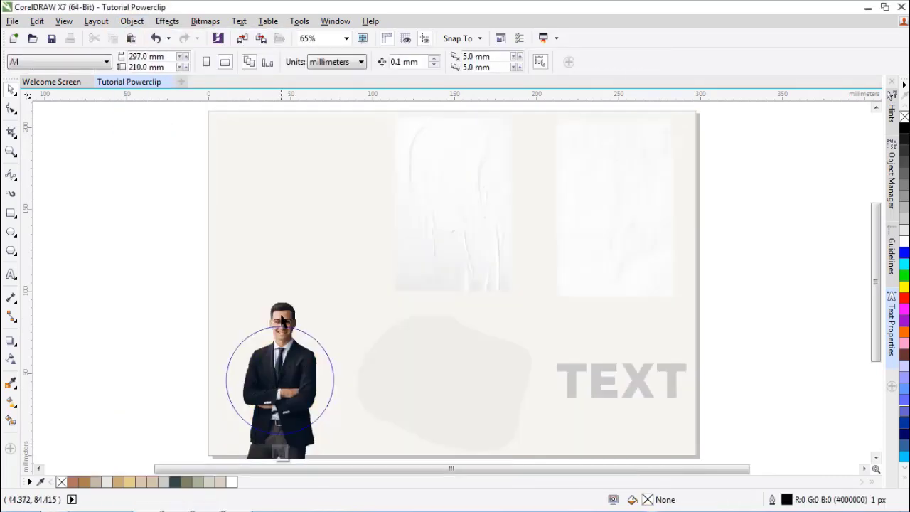
{"action": "scroll", "coordinate": [280, 284], "scroll_direction": "down", "scroll_amount": 2}
{"action": "left_click_drag", "start_coordinate": [281, 256], "coordinate": [279, 282]}
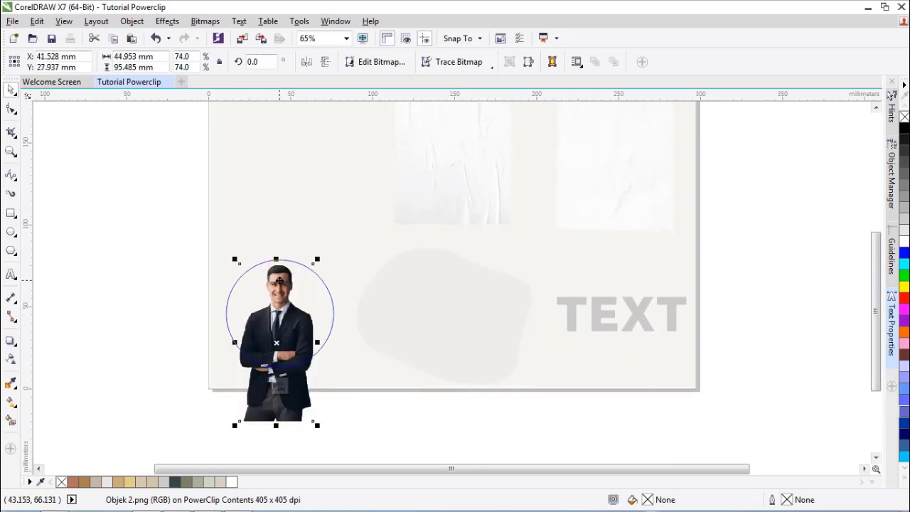
{"action": "left_click", "coordinate": [282, 385]}
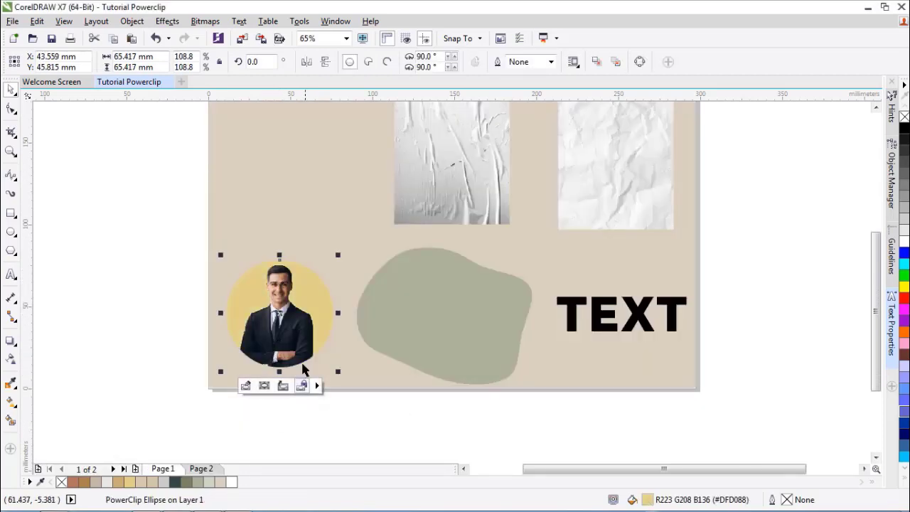
{"action": "left_click_drag", "start_coordinate": [287, 311], "coordinate": [297, 195]}
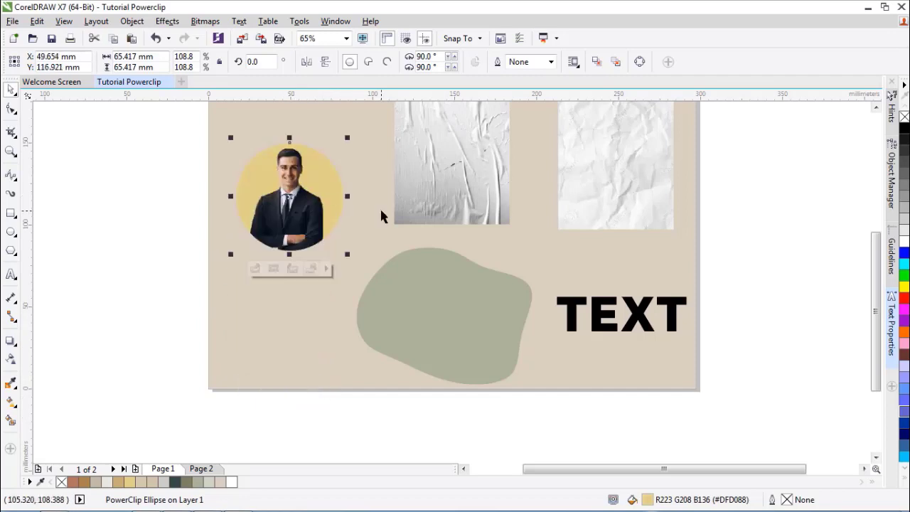
Place the wrinkled texture inside the grey-green blob with PowerClip and rotate the clipped texture 90 degrees.
{"action": "scroll", "coordinate": [381, 209], "scroll_direction": "up", "scroll_amount": 2}
{"action": "left_click", "coordinate": [476, 217]}
{"action": "left_click", "coordinate": [132, 21]}
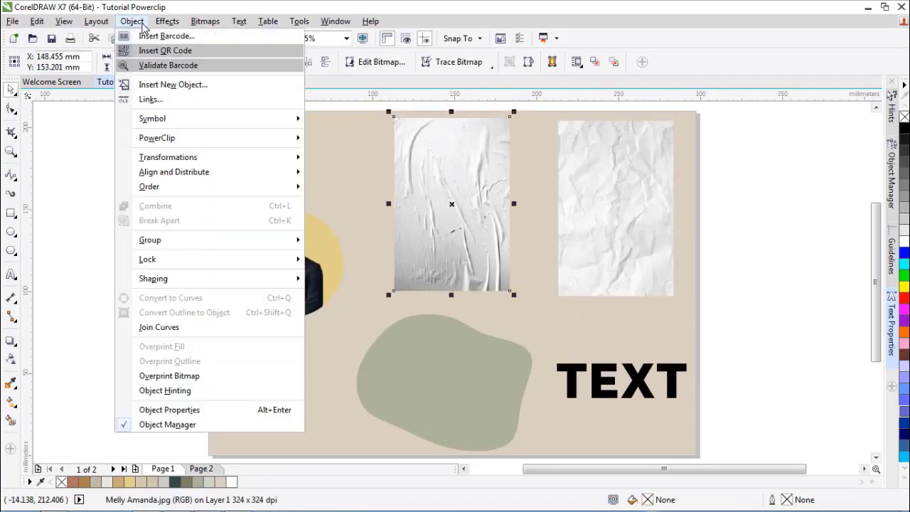
{"action": "left_click", "coordinate": [330, 142]}
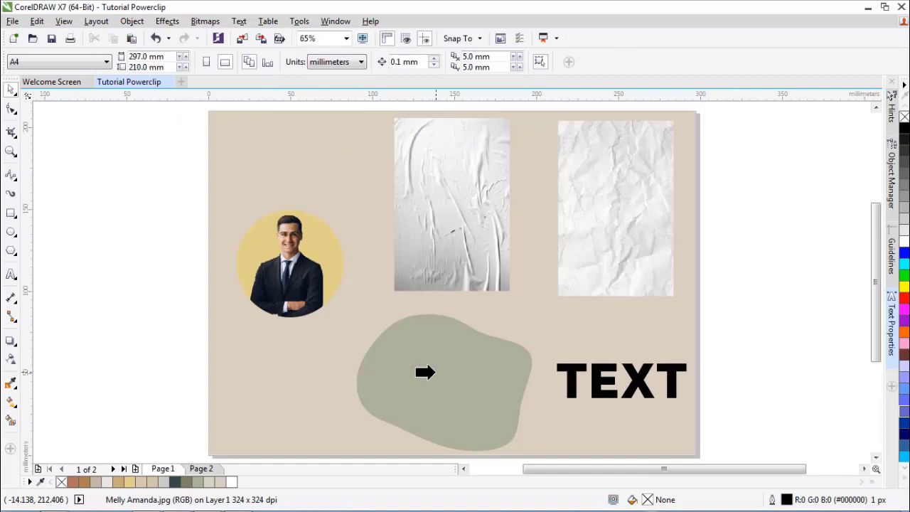
{"action": "left_click", "coordinate": [434, 372]}
{"action": "left_click", "coordinate": [410, 296]}
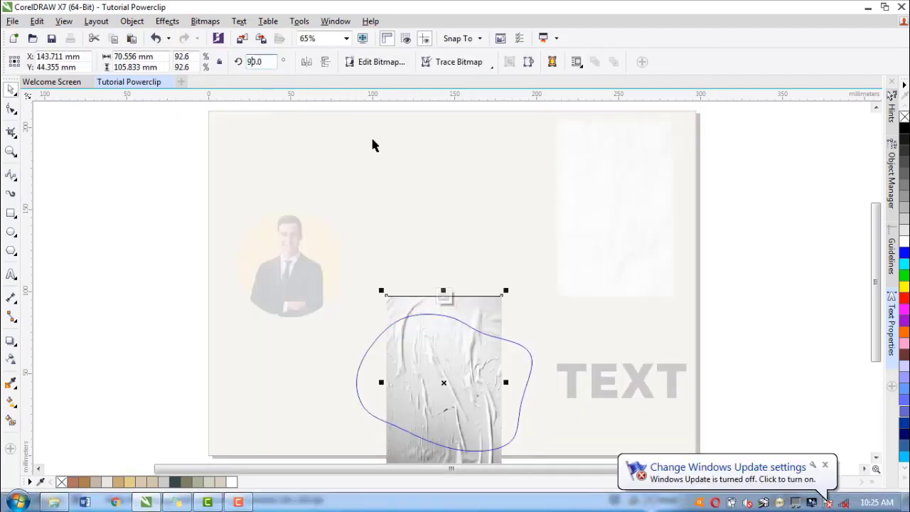
{"action": "left_click", "coordinate": [444, 297]}
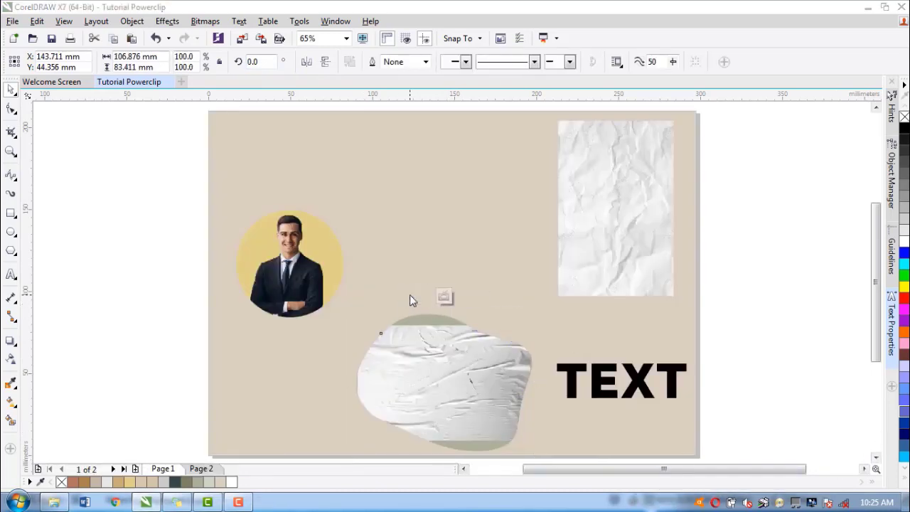
Enlarge the clipped texture to about 133 by 88 mm to cover the blob, and move the blob up beside the circle.
{"action": "left_click", "coordinate": [410, 297]}
{"action": "left_click_drag", "start_coordinate": [536, 318], "coordinate": [562, 277]}
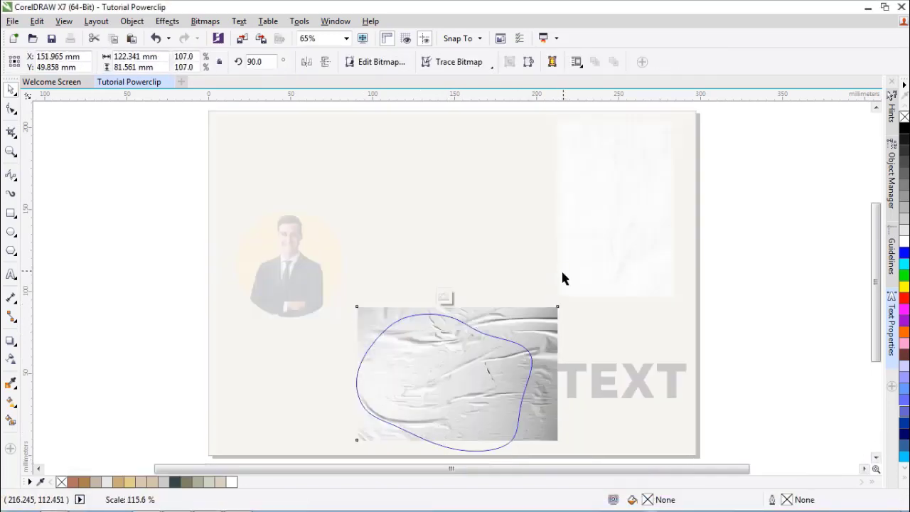
{"action": "left_click_drag", "start_coordinate": [359, 440], "coordinate": [337, 455]}
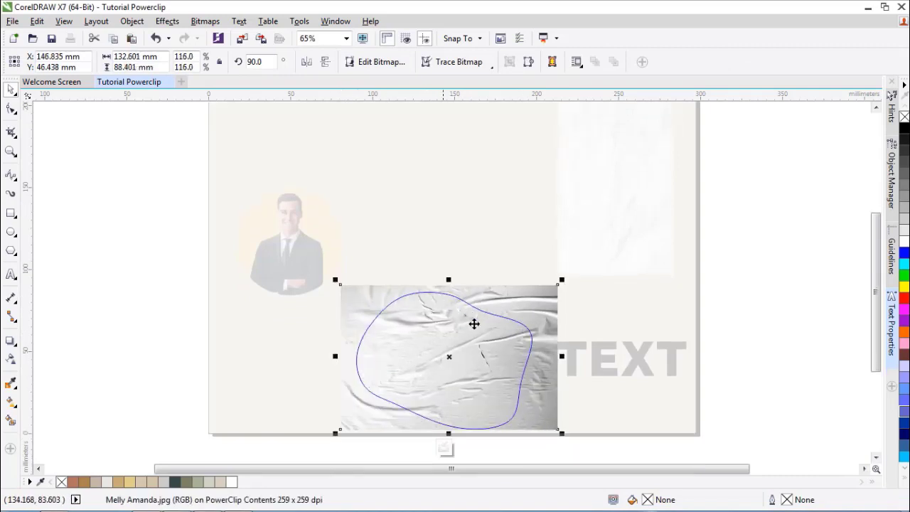
{"action": "left_click", "coordinate": [447, 447]}
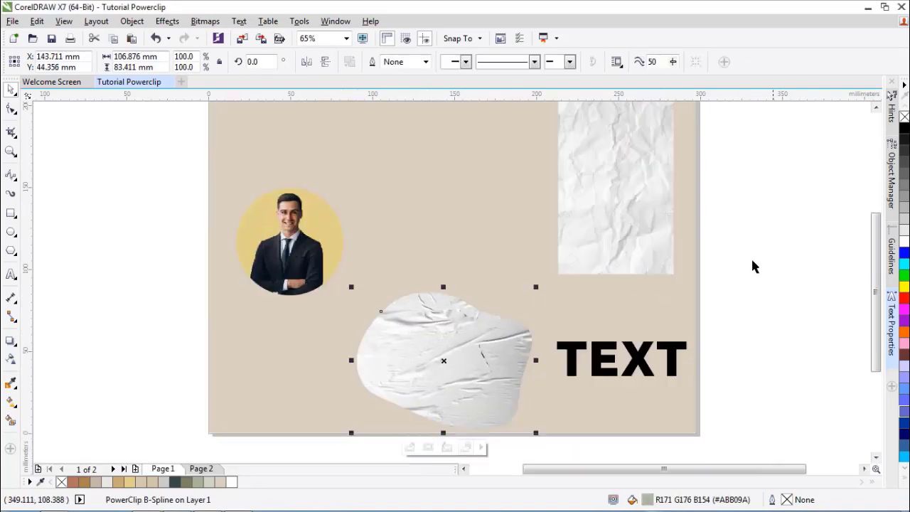
{"action": "mouse_move", "coordinate": [517, 340]}
{"action": "left_mouse_down"}
{"action": "mouse_move", "coordinate": [459, 266]}
{"action": "mouse_move", "coordinate": [461, 245]}
{"action": "left_mouse_up"}
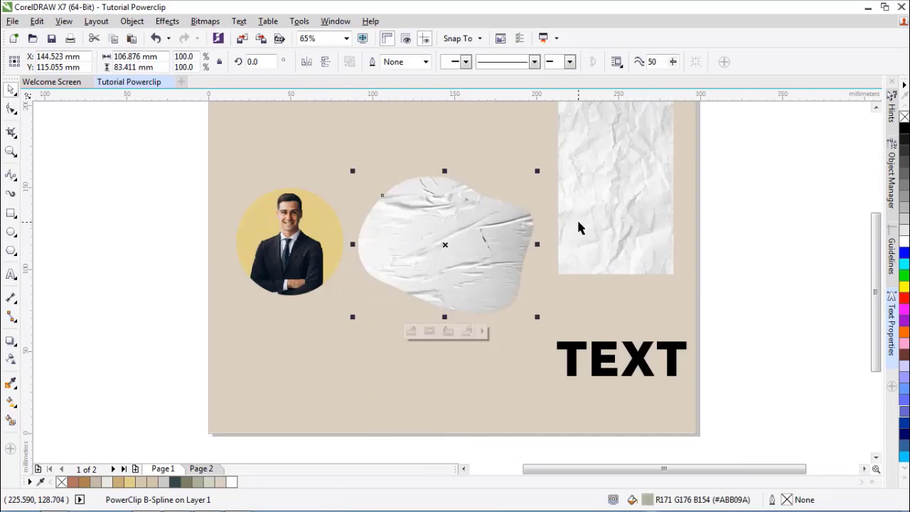
Place the crumpled paper texture inside the word TEXT with PowerClip.
{"action": "left_click", "coordinate": [579, 230]}
{"action": "left_click", "coordinate": [132, 20]}
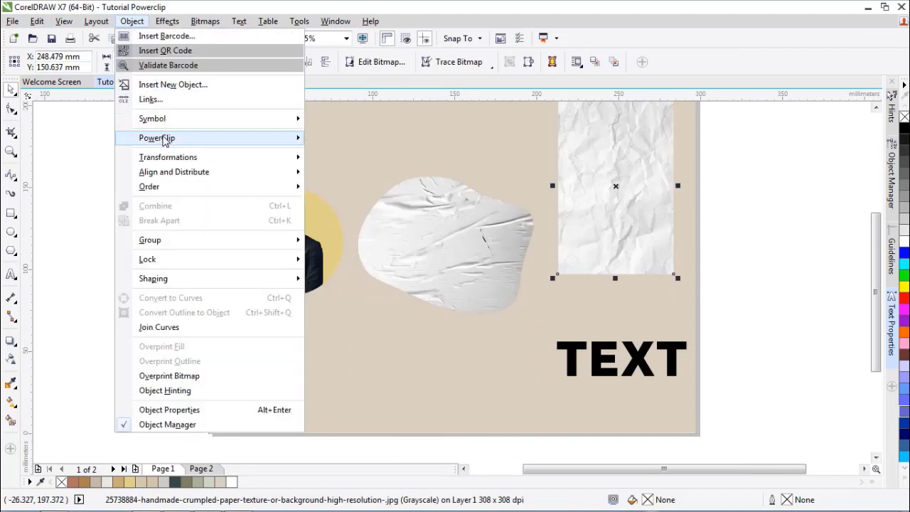
{"action": "mouse_move", "coordinate": [284, 138]}
{"action": "left_click", "coordinate": [332, 140]}
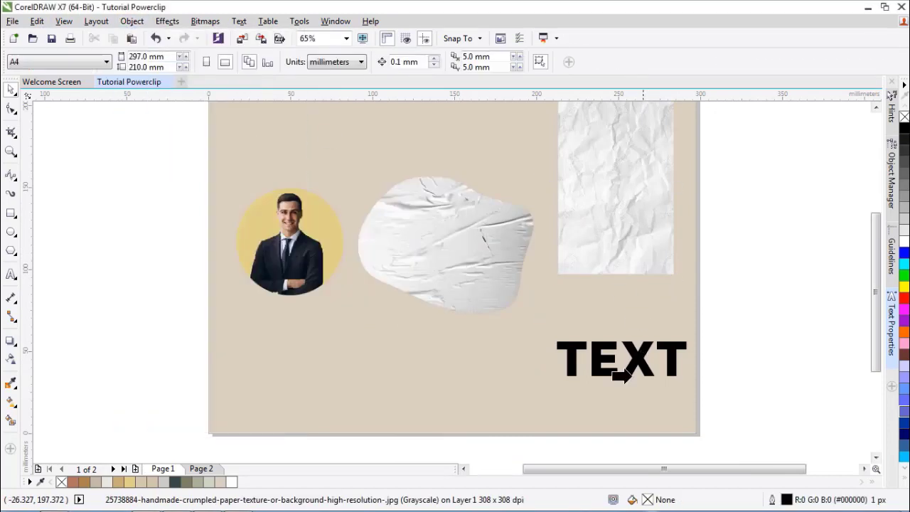
{"action": "left_click", "coordinate": [597, 361]}
Rotate the crumpled texture clipped in TEXT by 90 degrees and move the clipped word up beside the blob.
{"action": "left_click", "coordinate": [588, 400]}
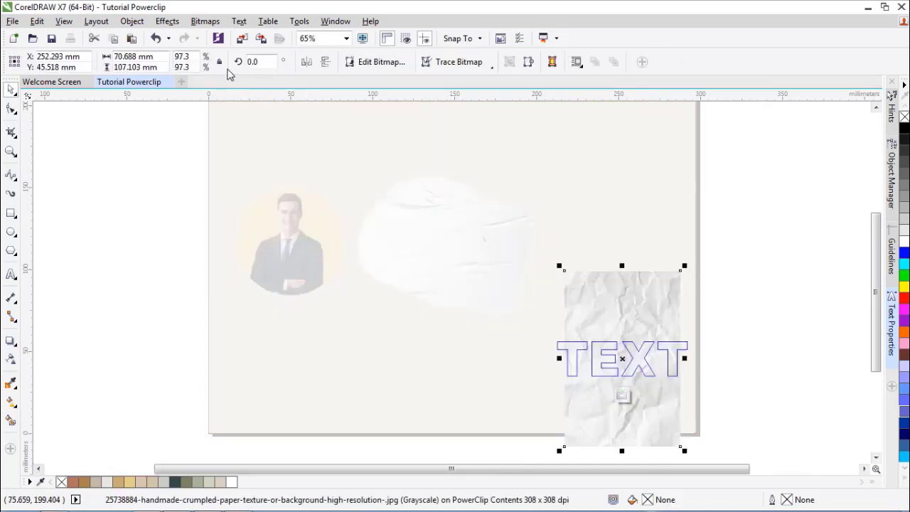
{"action": "key", "text": "Return"}
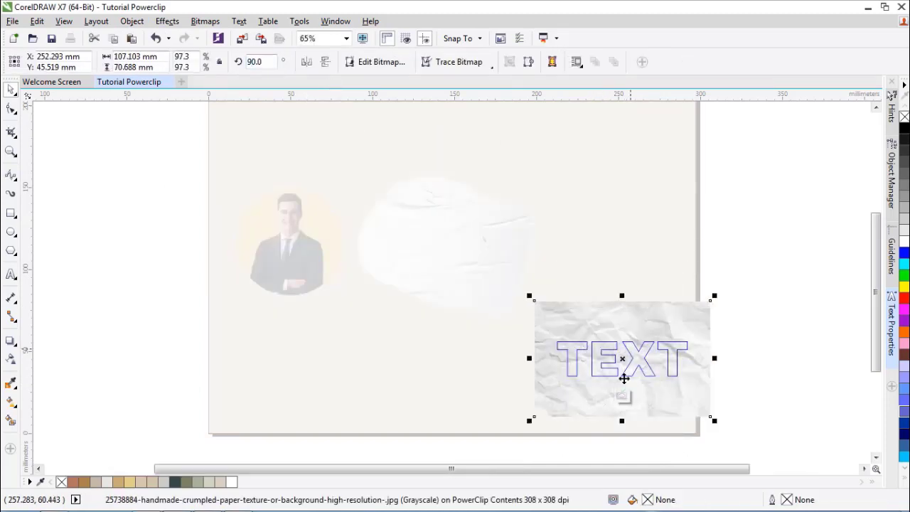
{"action": "left_click", "coordinate": [623, 395]}
{"action": "left_click_drag", "start_coordinate": [627, 361], "coordinate": [625, 245]}
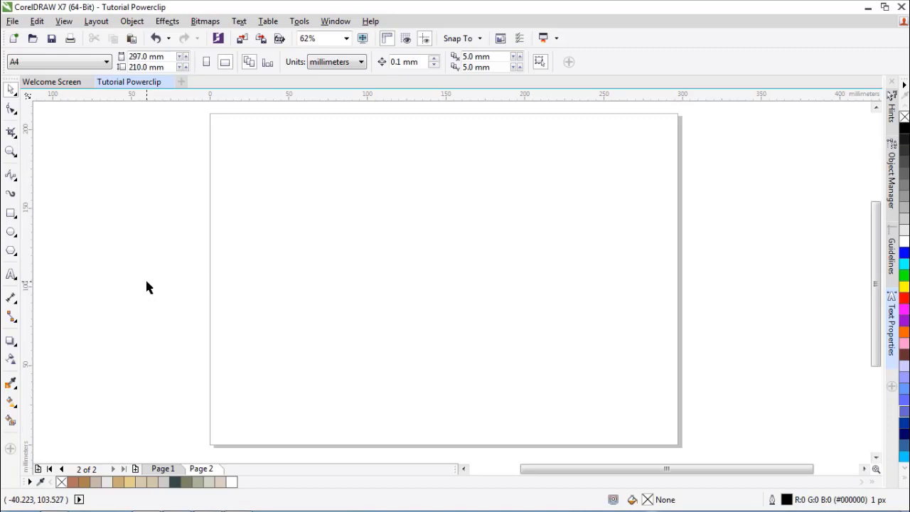
Add the artistic text PAPER near the middle of page 2.
{"action": "left_click", "coordinate": [10, 274]}
{"action": "left_click", "coordinate": [349, 253]}
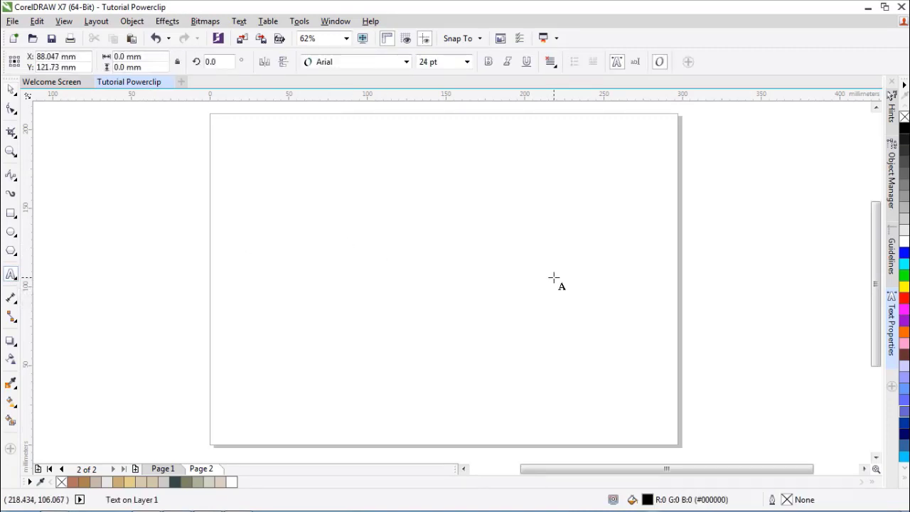
{"action": "type", "text": "PAR"}
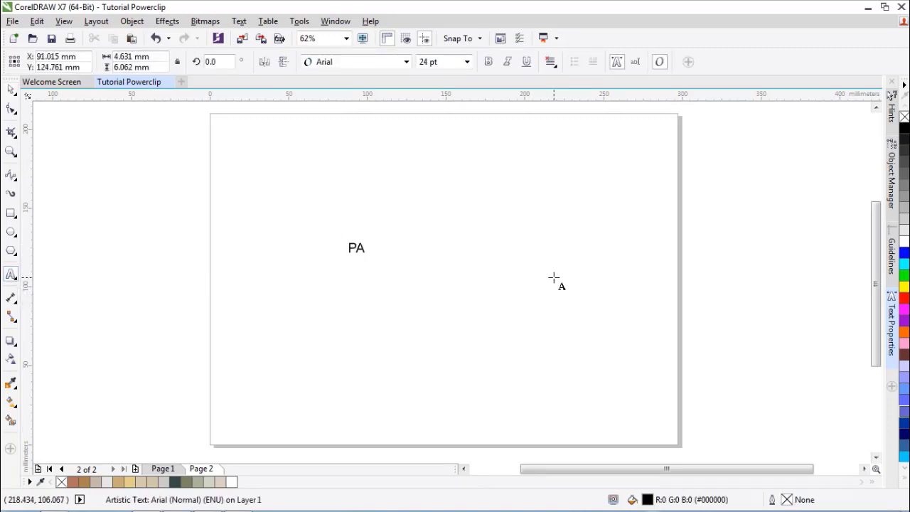
{"action": "left_click", "coordinate": [10, 89]}
Set the word PAPER in MADE GoodTime Grotesk, enlarge it to about 159 by 33 mm and centre it on the page.
{"action": "left_click", "coordinate": [406, 61]}
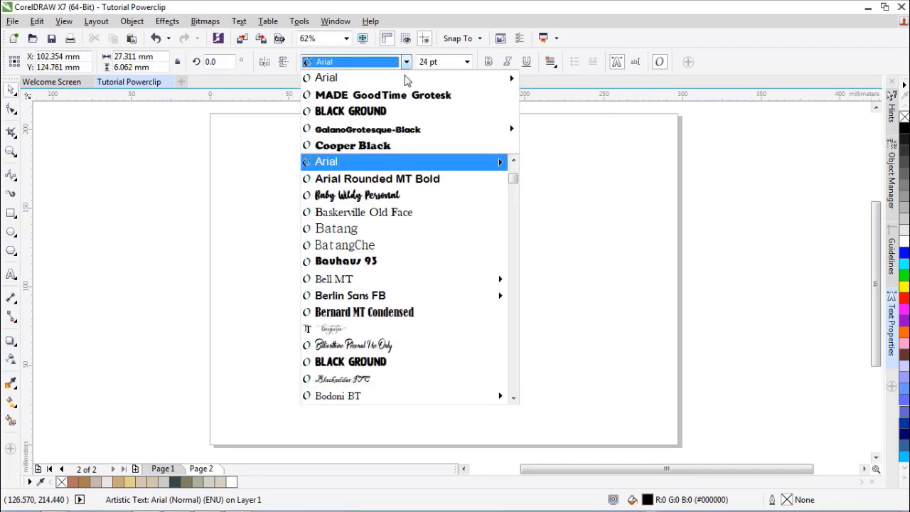
{"action": "left_click", "coordinate": [386, 93]}
{"action": "left_click_drag", "start_coordinate": [399, 257], "coordinate": [604, 299]}
{"action": "left_click_drag", "start_coordinate": [474, 269], "coordinate": [442, 242]}
Tighten the character spacing of PAPER to -22% and enlarge the word to about 174 by 40 mm.
{"action": "left_click", "coordinate": [890, 317]}
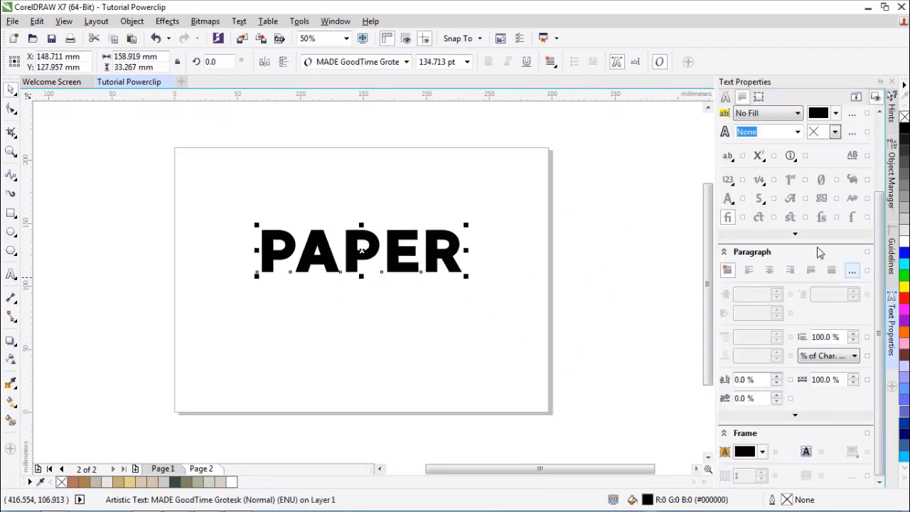
{"action": "left_click", "coordinate": [776, 383]}
{"action": "left_click", "coordinate": [776, 383]}
{"action": "left_click", "coordinate": [776, 383]}
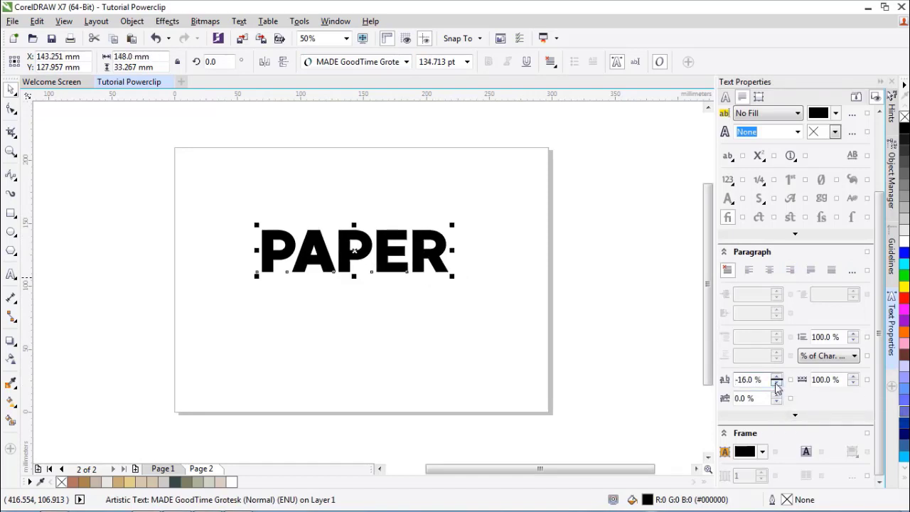
{"action": "left_click", "coordinate": [776, 383]}
{"action": "left_click", "coordinate": [776, 384]}
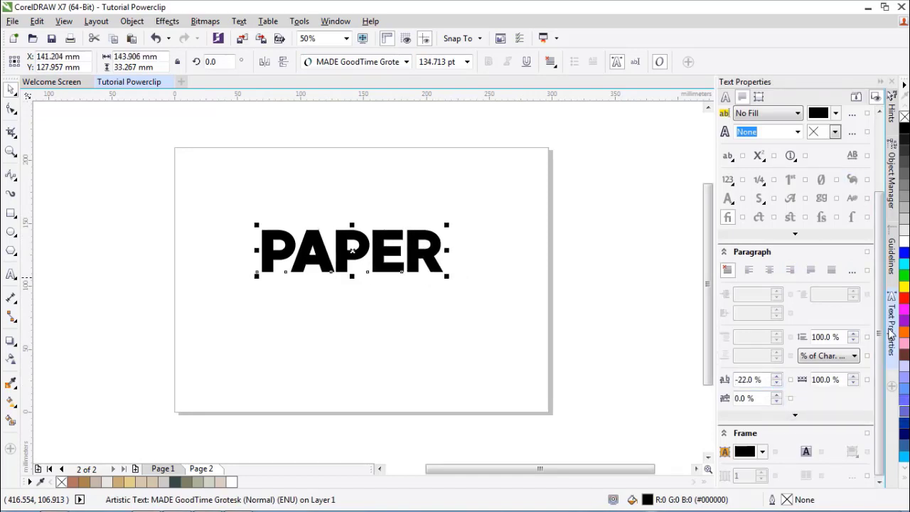
{"action": "left_click", "coordinate": [891, 82]}
{"action": "left_click_drag", "start_coordinate": [551, 276], "coordinate": [592, 285]}
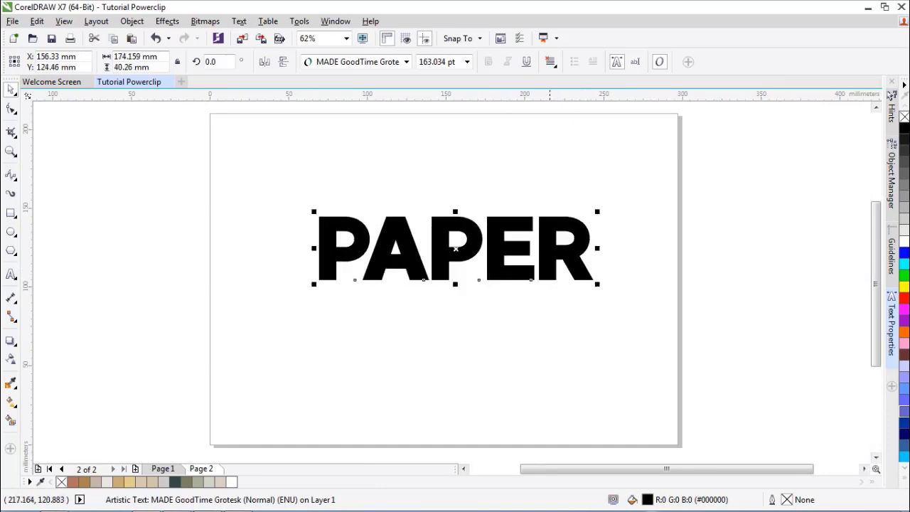
{"action": "left_click", "coordinate": [248, 101]}
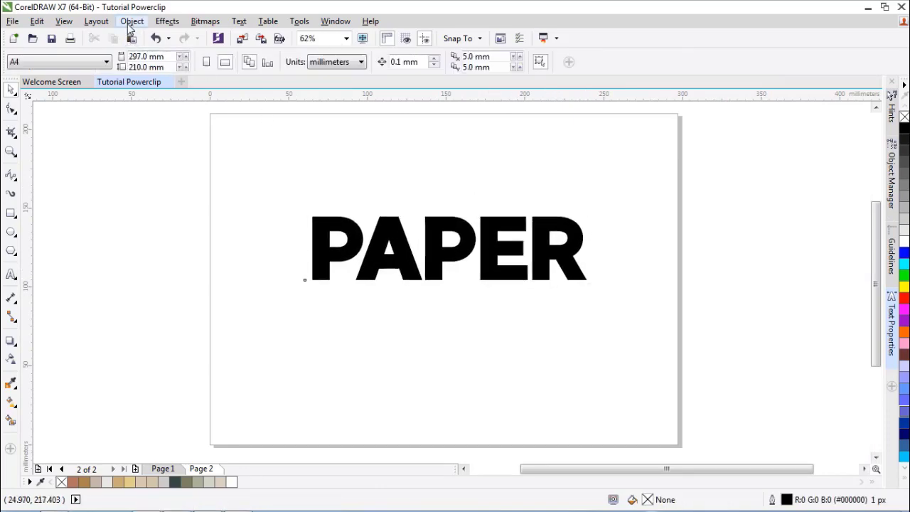
Import 90557-OIWOXA-943.eps as editable with text as curves, placed about 137 mm wide beside the word PAPER.
{"action": "left_click", "coordinate": [242, 37]}
{"action": "left_click", "coordinate": [384, 110]}
{"action": "key", "text": "Down"}
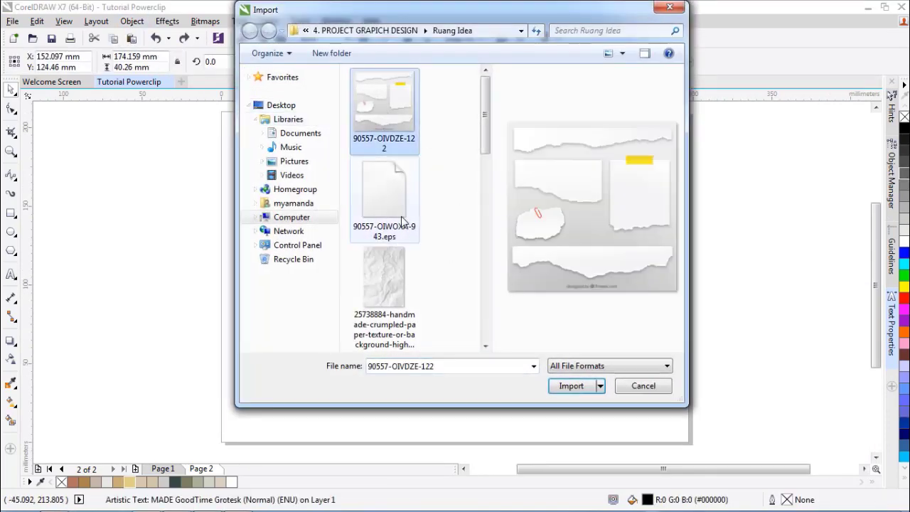
{"action": "left_click", "coordinate": [580, 406]}
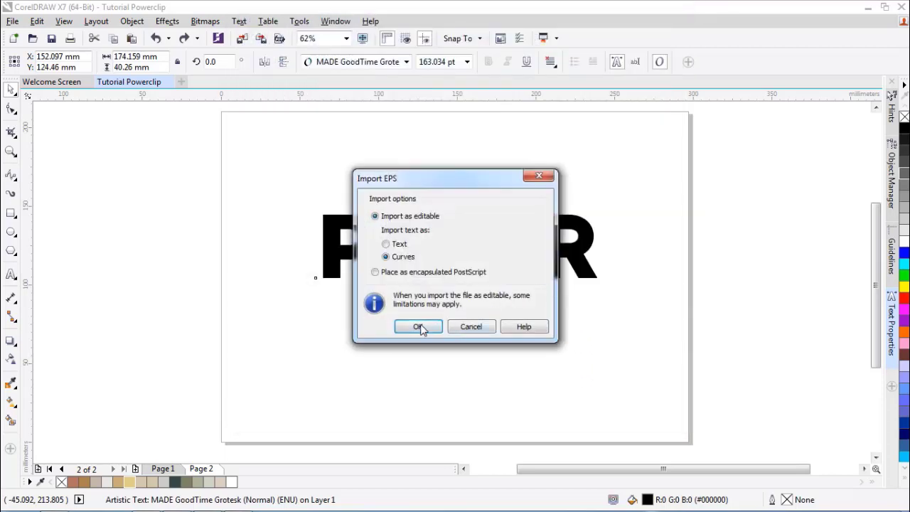
{"action": "left_click", "coordinate": [418, 326]}
{"action": "left_click_drag", "start_coordinate": [45, 136], "coordinate": [260, 351]}
Ungroup the imported torn-paper artwork and delete the pieces below its uppermost torn strip.
{"action": "right_click", "coordinate": [170, 220]}
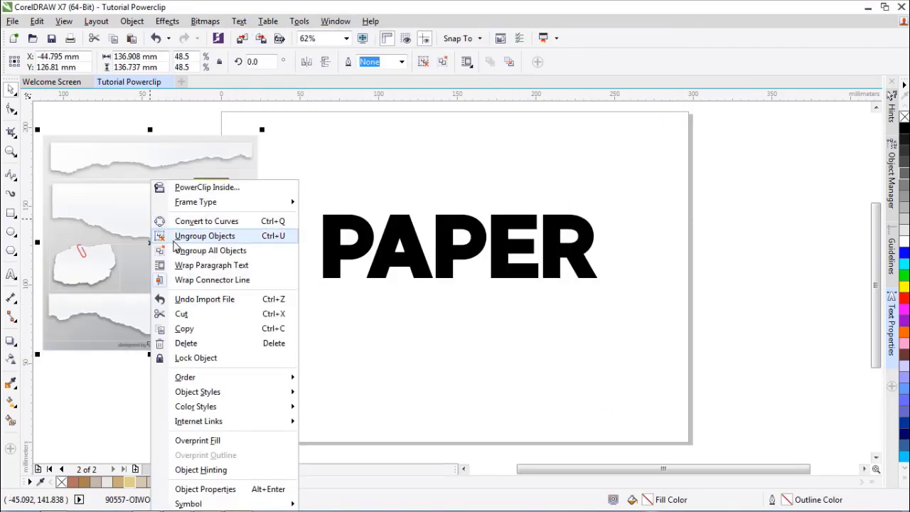
{"action": "key", "text": "Escape"}
{"action": "left_click", "coordinate": [279, 382]}
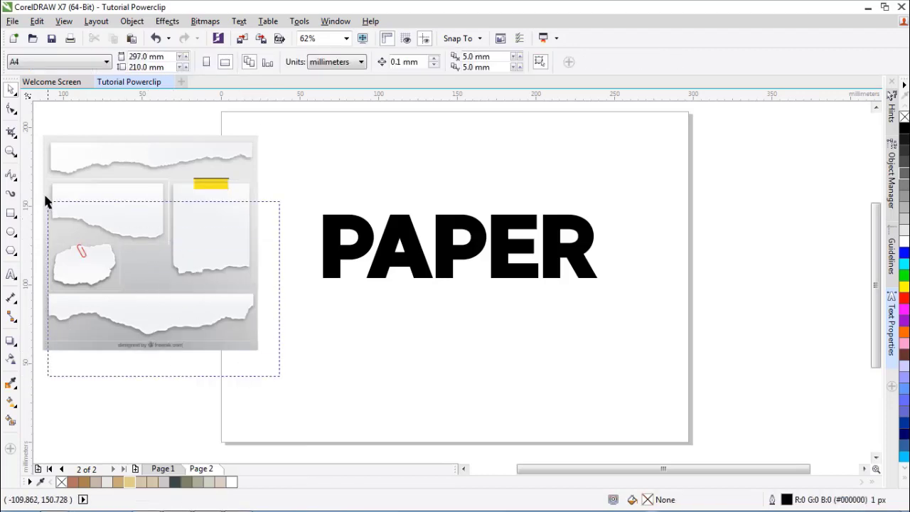
{"action": "left_click_drag", "start_coordinate": [45, 199], "coordinate": [46, 200]}
{"action": "left_click_drag", "start_coordinate": [285, 362], "coordinate": [128, 169]}
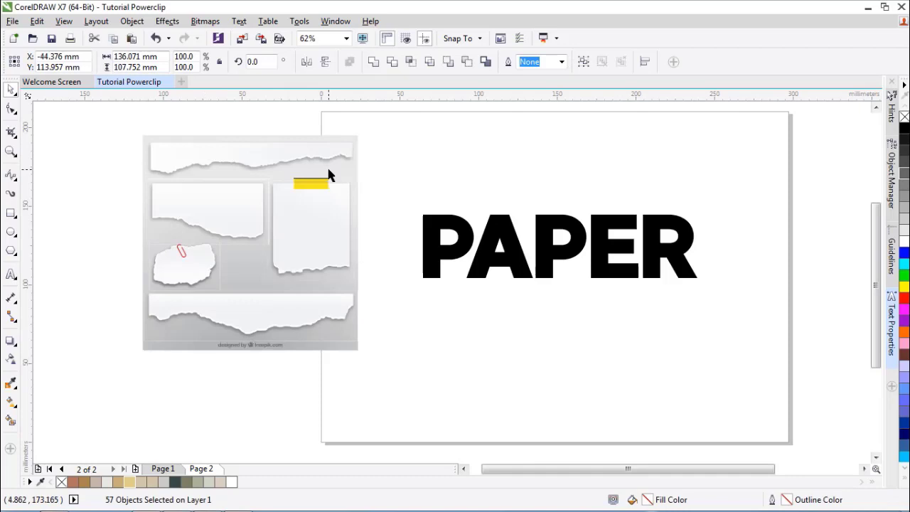
{"action": "key", "text": "Delete"}
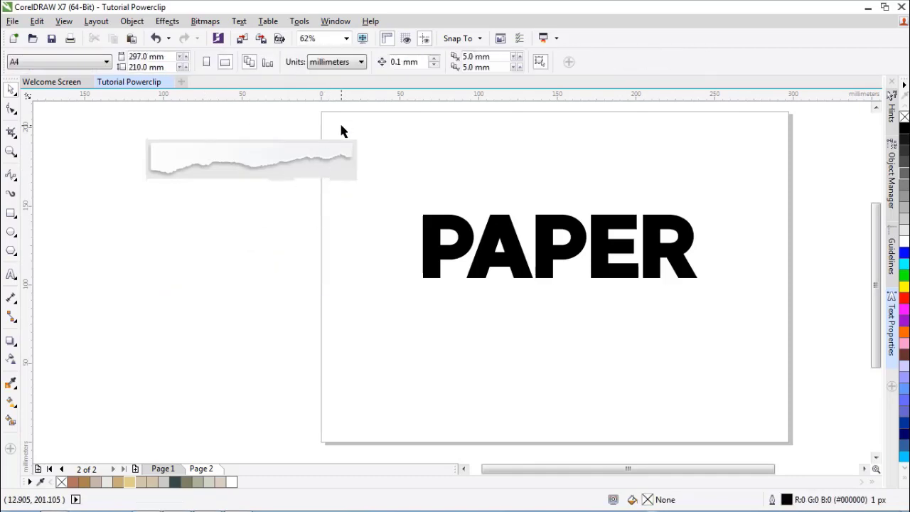
Delete the remaining grey backing behind the torn strip.
{"action": "scroll", "coordinate": [342, 130], "scroll_direction": "up", "scroll_amount": 2}
{"action": "left_click", "coordinate": [367, 172]}
{"action": "key", "text": "Delete"}
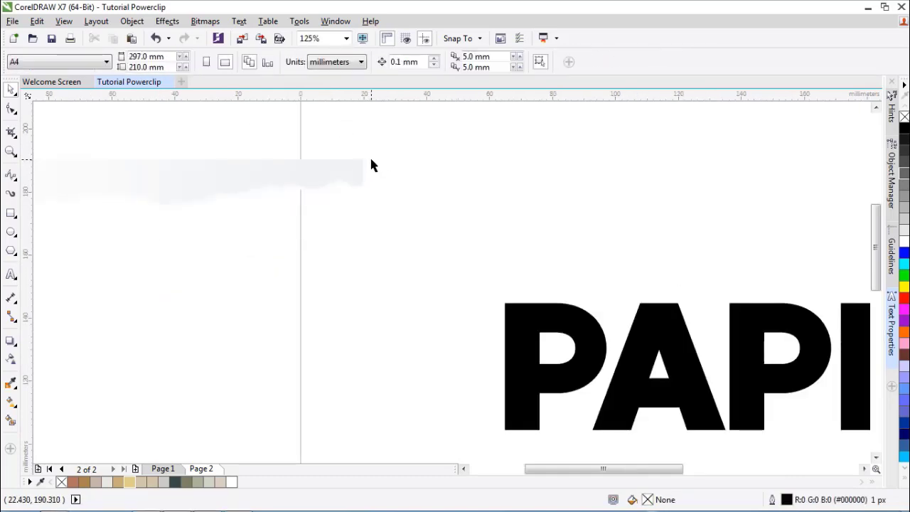
Fill the front shape of the torn strip with the sand-yellow document palette colour.
{"action": "scroll", "coordinate": [369, 155], "scroll_direction": "left", "scroll_amount": 2}
{"action": "scroll", "coordinate": [441, 156], "scroll_direction": "left", "scroll_amount": 1}
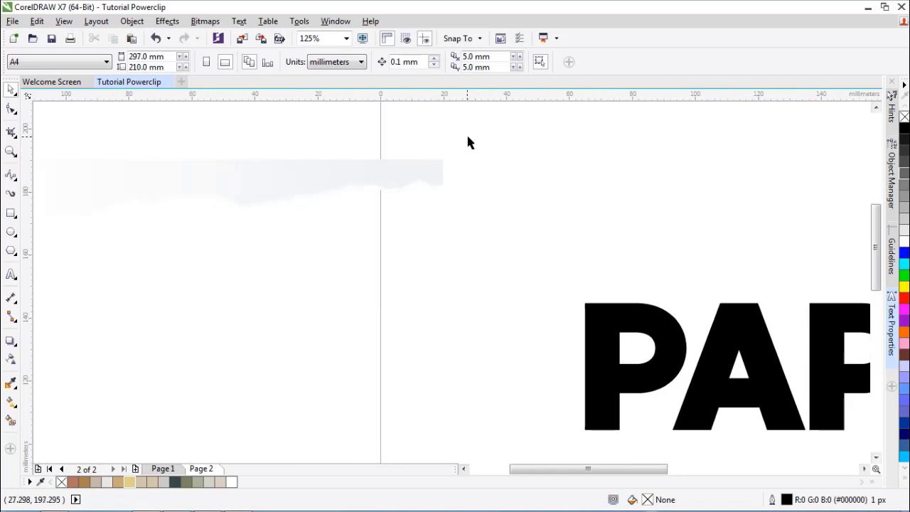
{"action": "left_click", "coordinate": [412, 166]}
{"action": "left_click", "coordinate": [130, 481]}
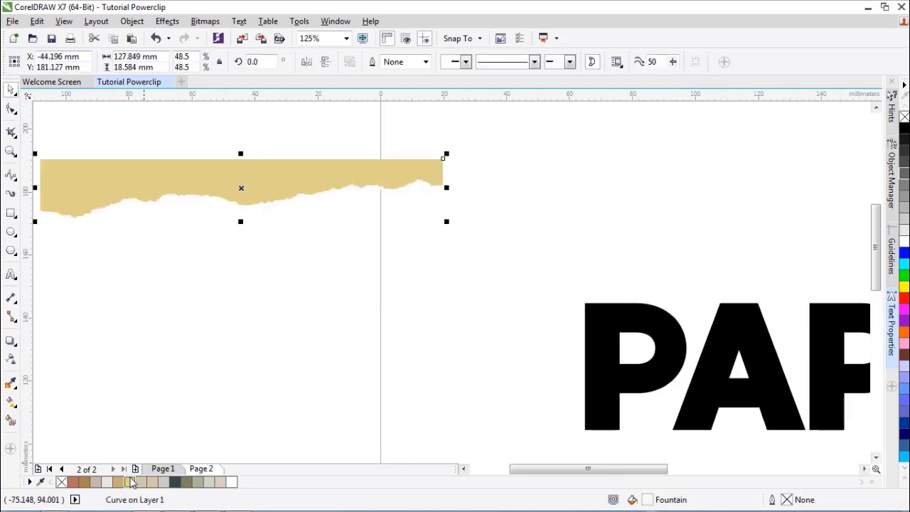
Move the torn strip with its white edge onto the upper half of PAPER and enlarge it to about 172 by 26 mm.
{"action": "scroll", "coordinate": [402, 142], "scroll_direction": "left", "scroll_amount": 1}
{"action": "left_click", "coordinate": [470, 136]}
{"action": "left_click_drag", "start_coordinate": [493, 132], "coordinate": [50, 260]}
{"action": "scroll", "coordinate": [197, 270], "scroll_direction": "down", "scroll_amount": 2}
{"action": "left_click_drag", "start_coordinate": [198, 231], "coordinate": [506, 295]}
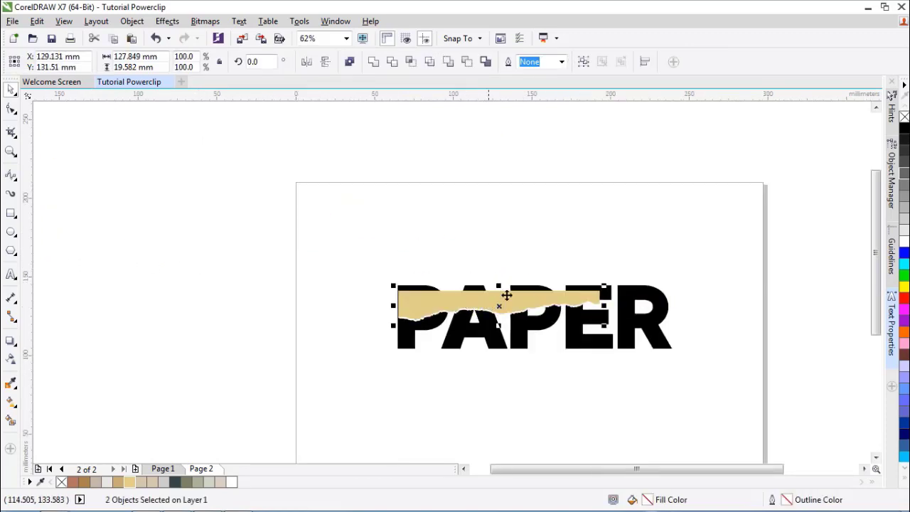
{"action": "scroll", "coordinate": [676, 367], "scroll_direction": "up", "scroll_amount": 2}
{"action": "left_click_drag", "start_coordinate": [348, 242], "coordinate": [345, 231]}
{"action": "left_click_drag", "start_coordinate": [524, 271], "coordinate": [663, 313]}
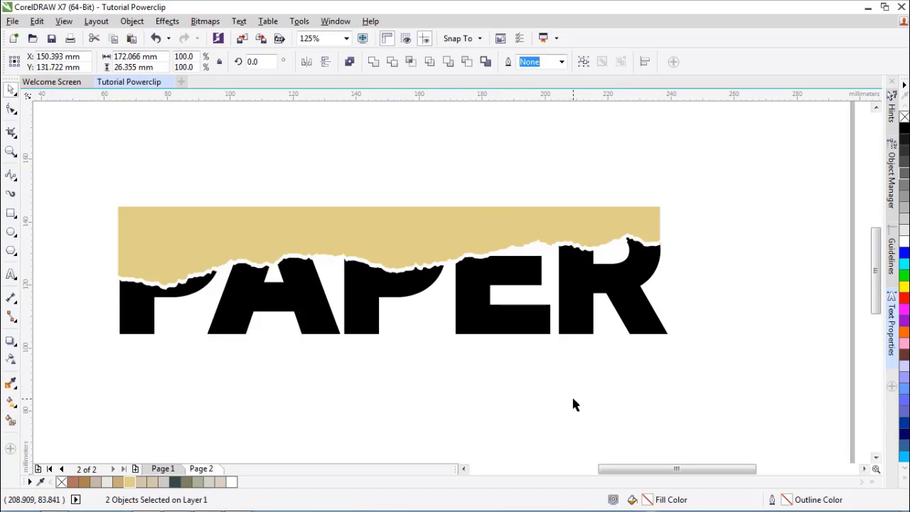
Place both torn strip shapes inside the word PAPER with PowerClip.
{"action": "left_click_drag", "start_coordinate": [710, 153], "coordinate": [51, 302]}
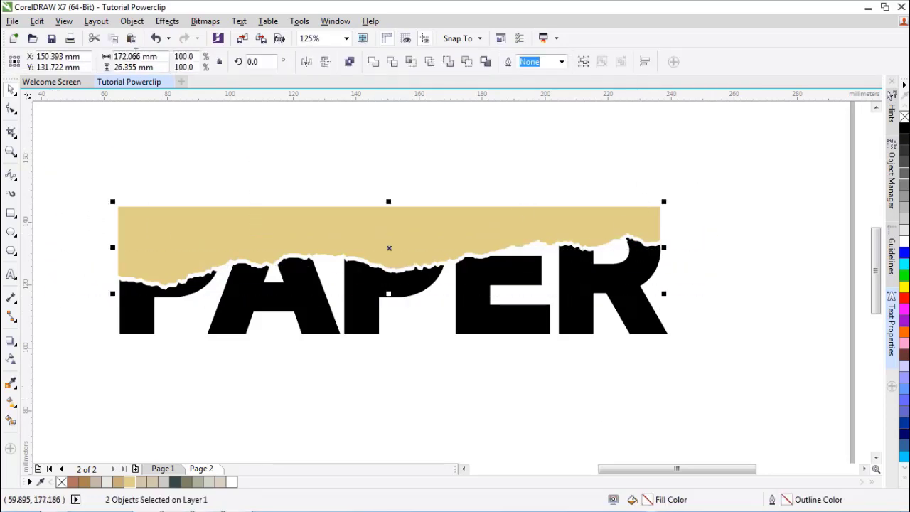
{"action": "left_click", "coordinate": [131, 21]}
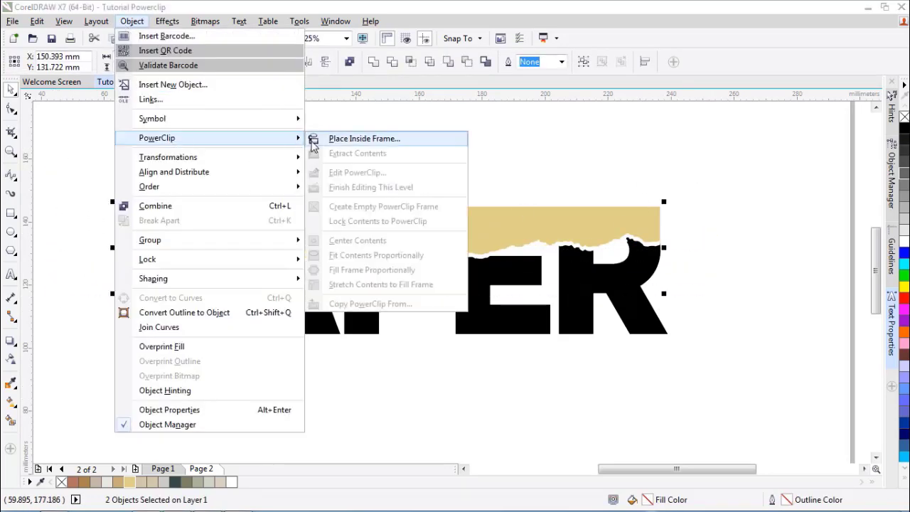
{"action": "left_click", "coordinate": [311, 140]}
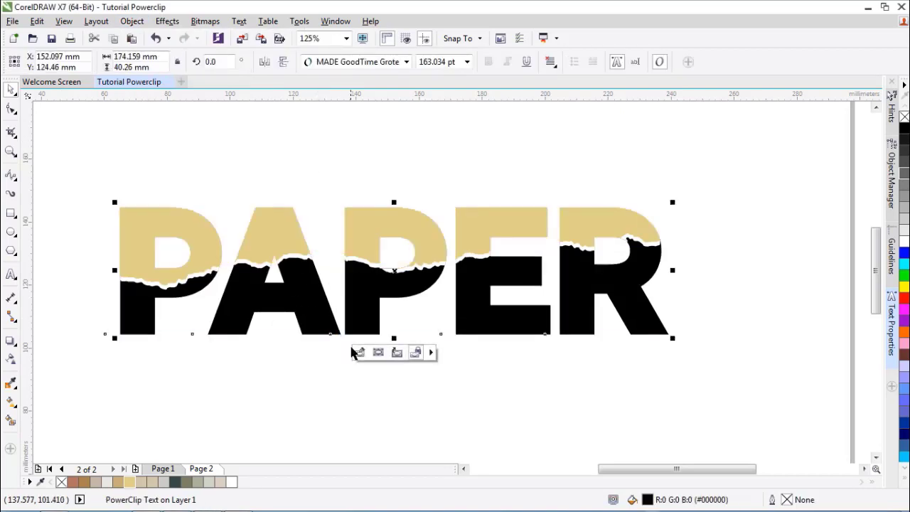
Edit the PowerClip contents of PAPER and stretch the torn strip downward to about 29 mm high.
{"action": "left_click", "coordinate": [358, 351]}
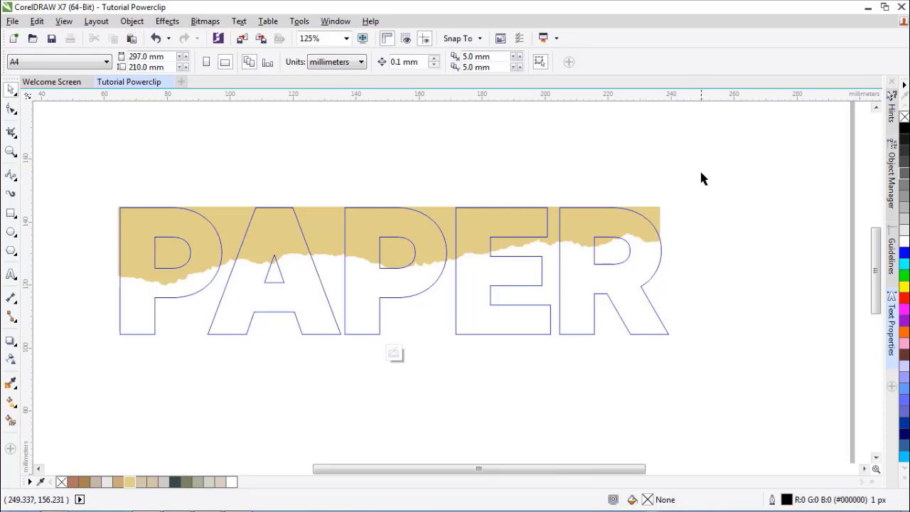
{"action": "left_click_drag", "start_coordinate": [698, 172], "coordinate": [112, 291]}
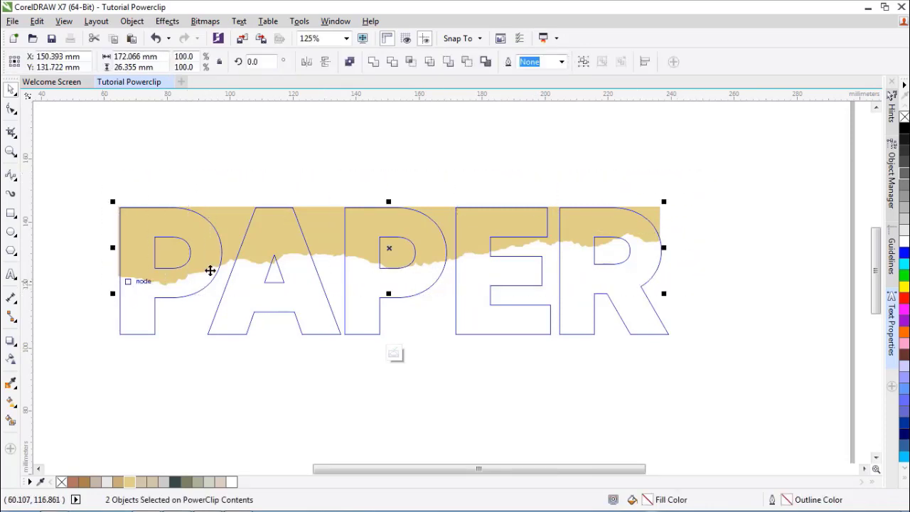
{"action": "left_click_drag", "start_coordinate": [388, 293], "coordinate": [389, 303]}
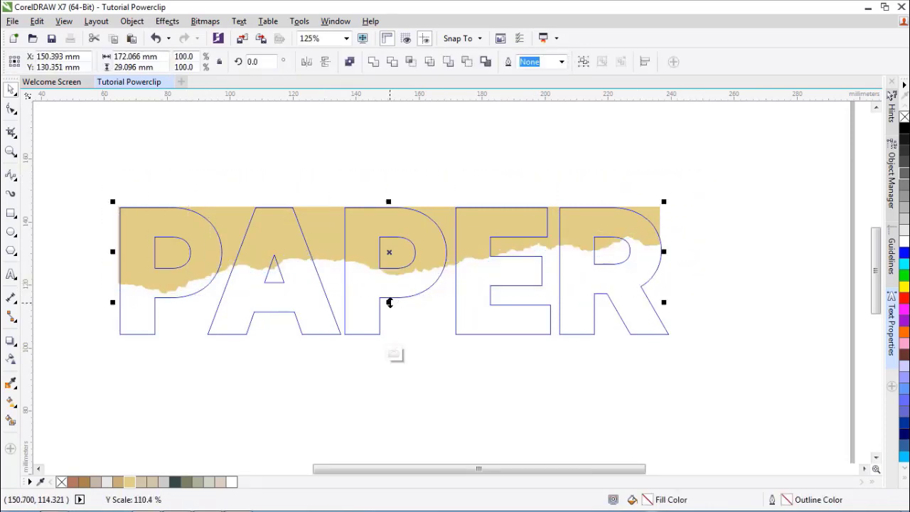
Import the 25738884 handmade crumpled paper texture into the PowerClip contents, about 38 by 57 mm, beside the letter R.
{"action": "left_click", "coordinate": [241, 38]}
{"action": "left_click", "coordinate": [400, 252]}
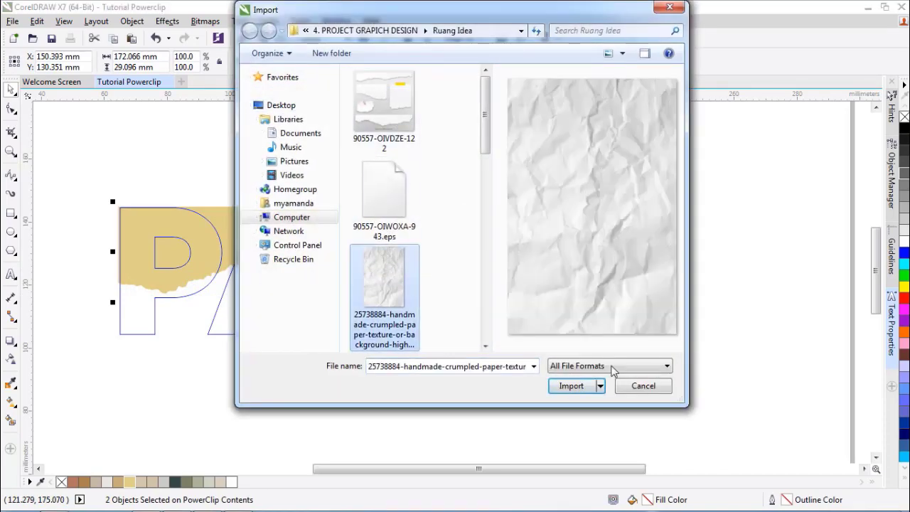
{"action": "left_click", "coordinate": [569, 386]}
{"action": "left_click_drag", "start_coordinate": [659, 138], "coordinate": [773, 387]}
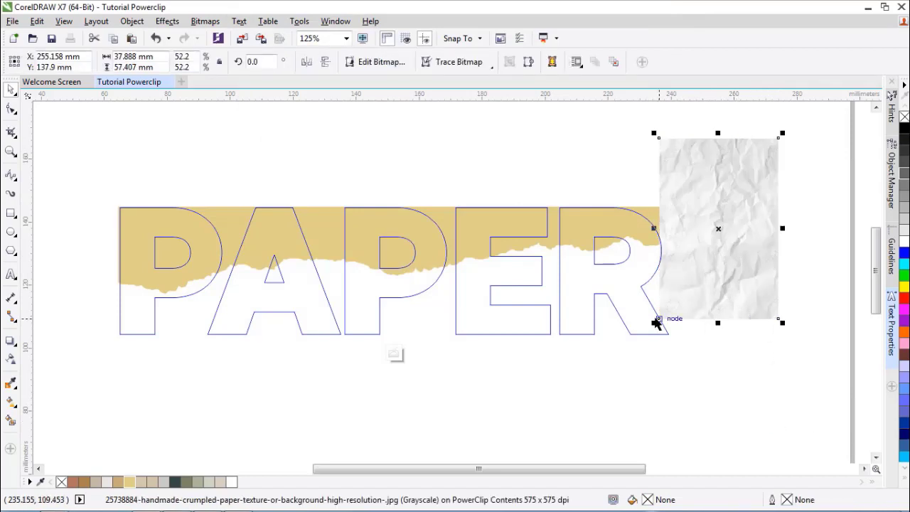
Enlarge the crumpled texture to about 53 by 80 mm, rotated 90 degrees, and move it over the letters P and A.
{"action": "left_click_drag", "start_coordinate": [653, 321], "coordinate": [607, 390]}
{"action": "left_click_drag", "start_coordinate": [720, 280], "coordinate": [741, 297]}
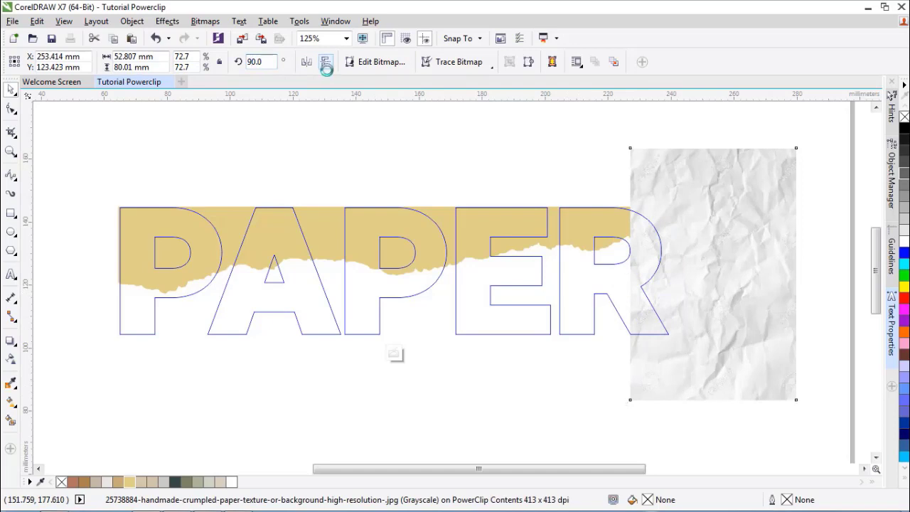
{"action": "left_click", "coordinate": [326, 62]}
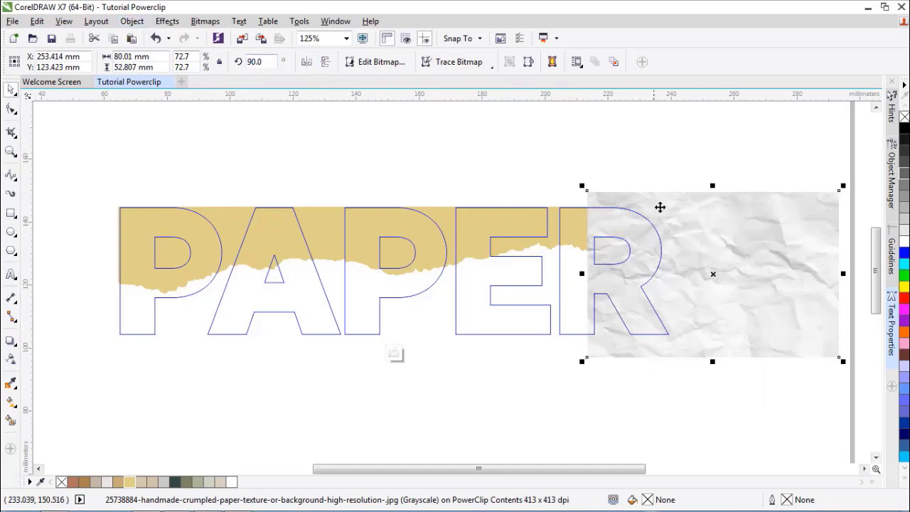
{"action": "left_click_drag", "start_coordinate": [660, 207], "coordinate": [179, 171]}
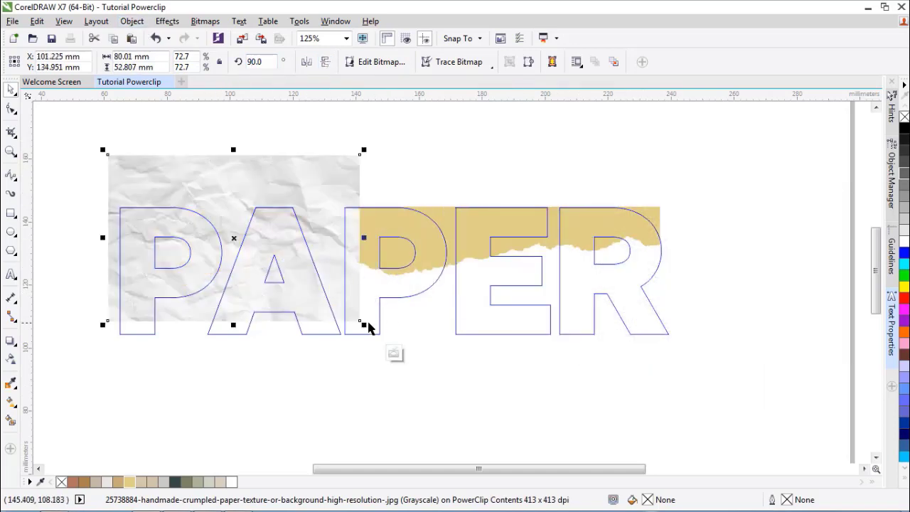
Enlarge the crumpled texture to about 96 by 63 mm and group it with a mirrored copy covering the rest of the word.
{"action": "left_click_drag", "start_coordinate": [362, 322], "coordinate": [460, 357]}
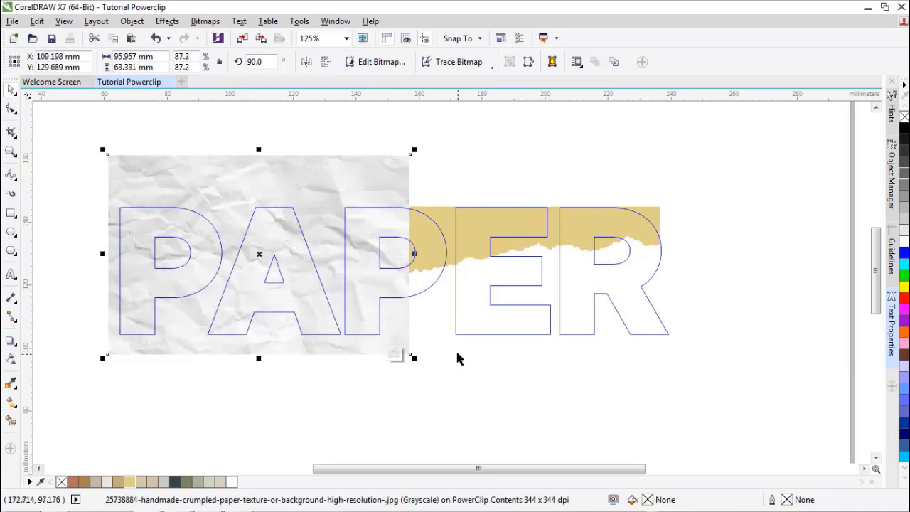
{"action": "left_click_drag", "start_coordinate": [286, 179], "coordinate": [584, 179]}
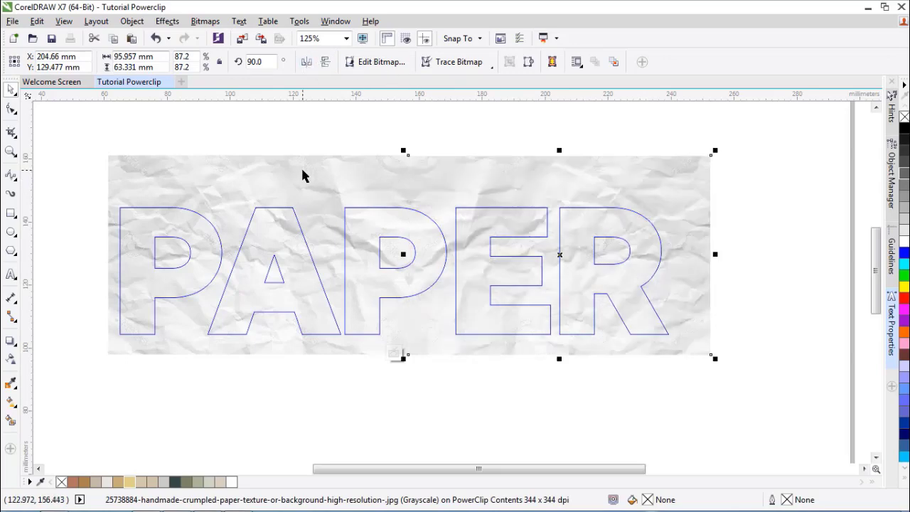
{"action": "key", "text": "ctrl+a"}
{"action": "key", "text": "ctrl+g"}
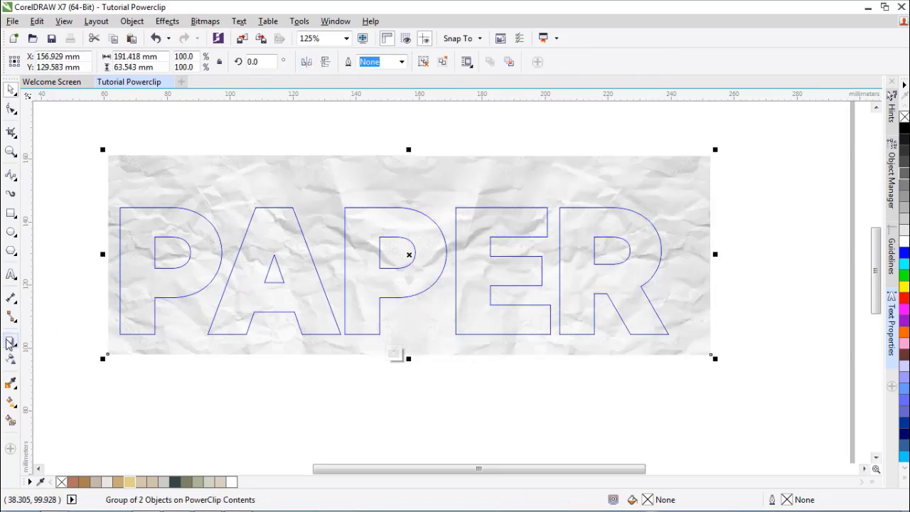
Apply a uniform transparency of 50 to the texture group and finish editing the PowerClip contents of PAPER.
{"action": "left_click", "coordinate": [11, 361]}
{"action": "left_click_drag", "start_coordinate": [258, 263], "coordinate": [476, 258]}
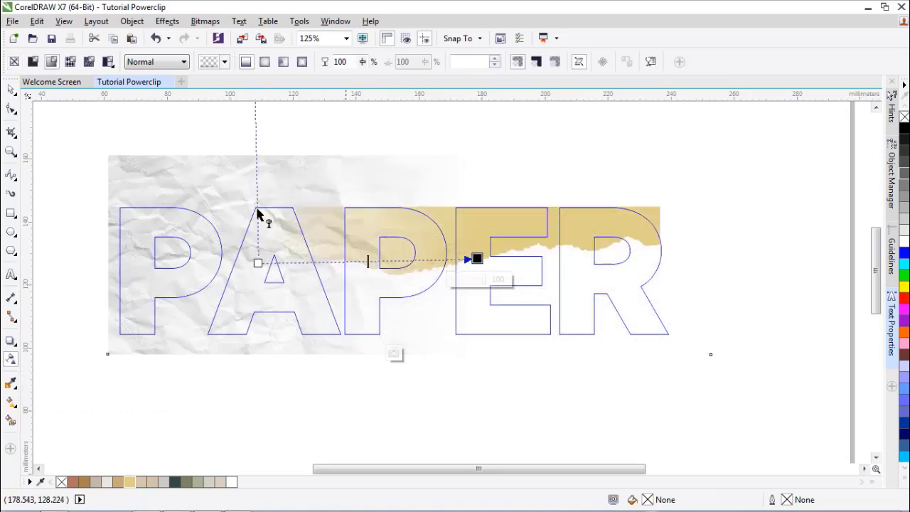
{"action": "left_click", "coordinate": [32, 61]}
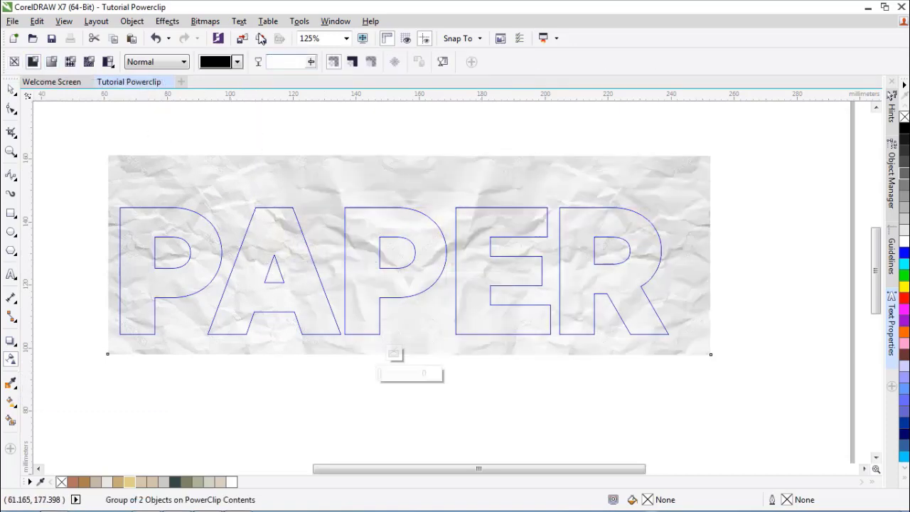
{"action": "type", "text": "50"}
{"action": "key", "text": "Return"}
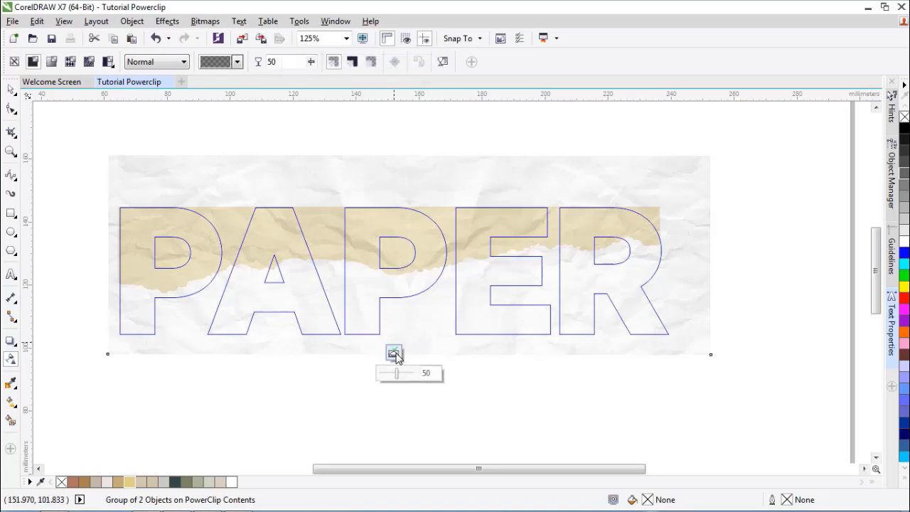
{"action": "left_click", "coordinate": [391, 430]}
{"action": "scroll", "coordinate": [398, 413], "scroll_direction": "down", "scroll_amount": 3}
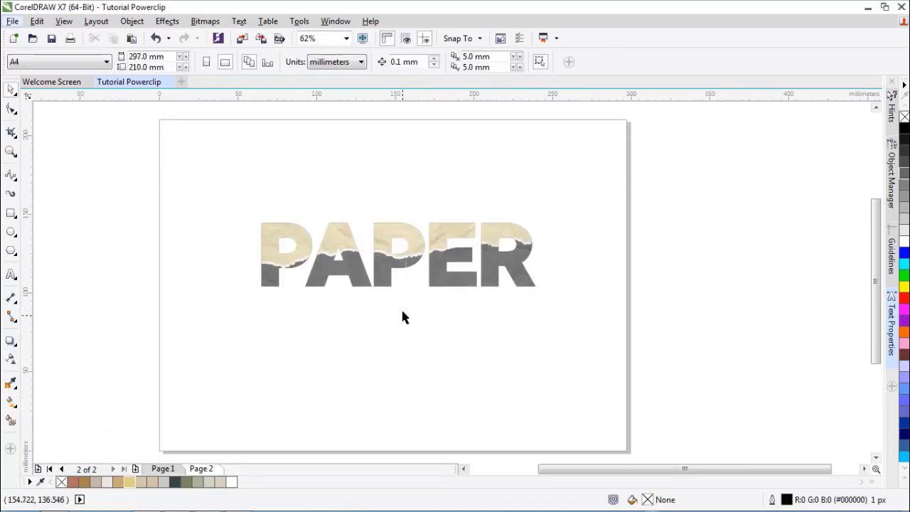
{"action": "scroll", "coordinate": [402, 313], "scroll_direction": "up", "scroll_amount": 2}
{"action": "scroll", "coordinate": [337, 272], "scroll_direction": "down", "scroll_amount": 1}
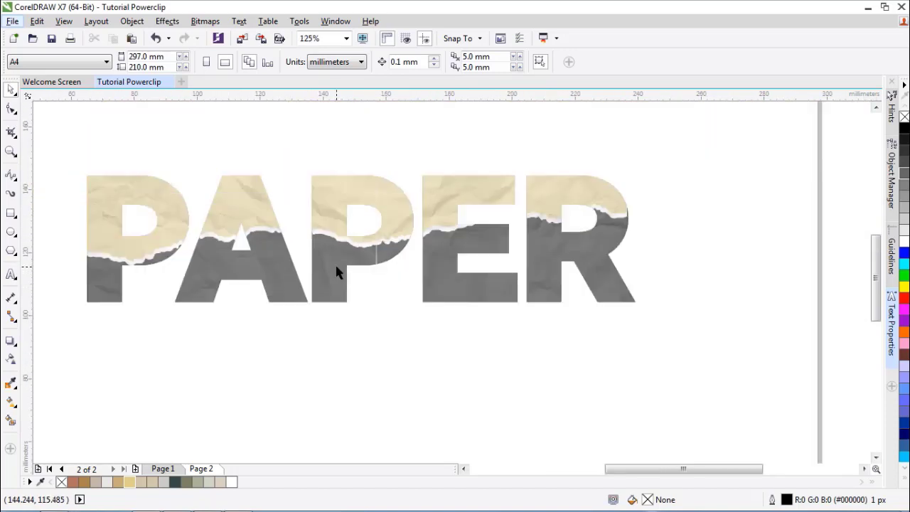
Reopen the PowerClip contents of PAPER, and place the crumpled texture group inside the tan torn strip with PowerClip.
{"action": "left_click", "coordinate": [331, 272]}
{"action": "left_click", "coordinate": [330, 322]}
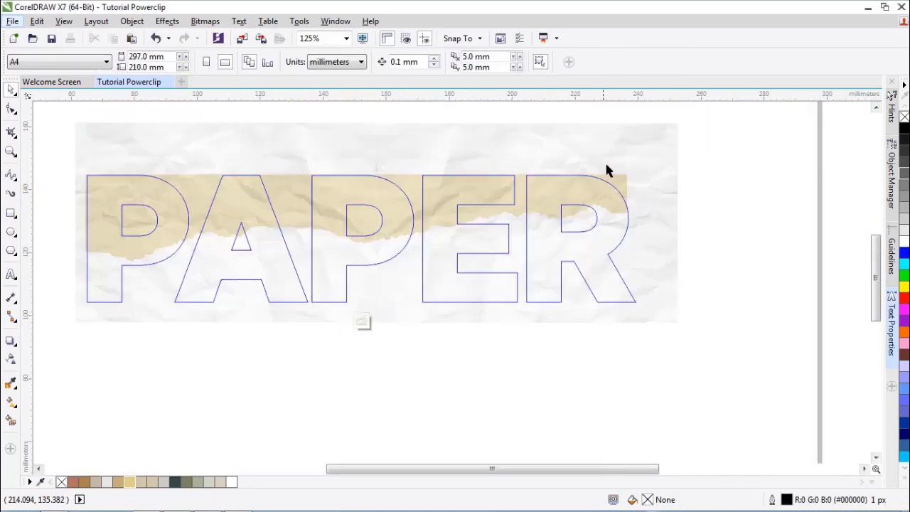
{"action": "left_click", "coordinate": [604, 147]}
{"action": "left_click_drag", "start_coordinate": [605, 146], "coordinate": [604, 284]}
{"action": "left_click", "coordinate": [122, 25]}
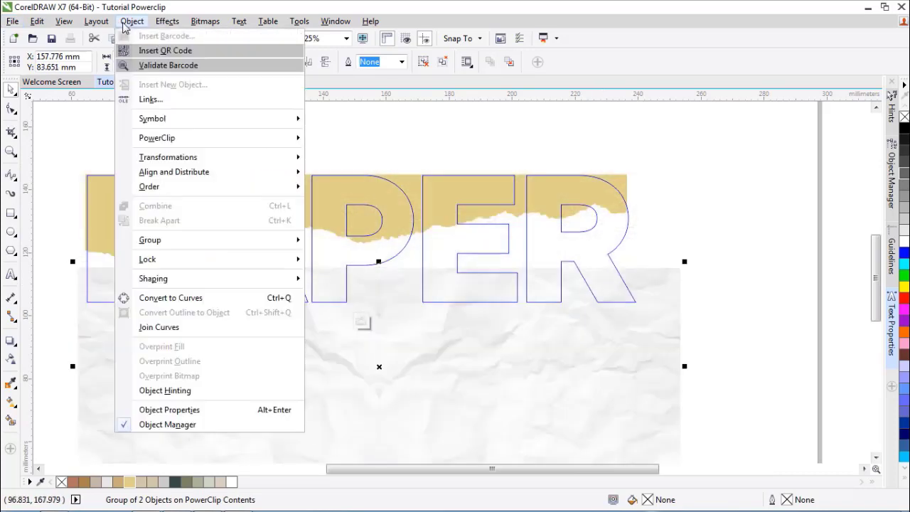
{"action": "mouse_move", "coordinate": [294, 137]}
{"action": "left_click", "coordinate": [355, 139]}
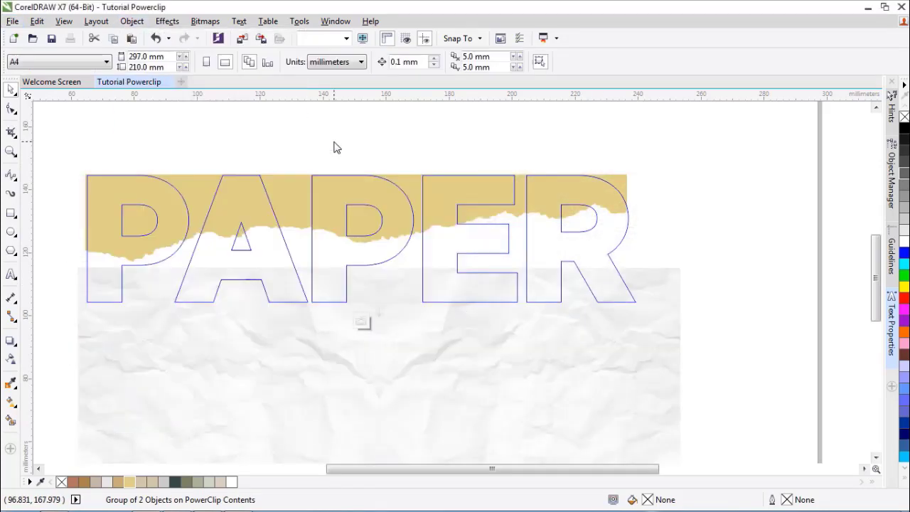
{"action": "left_click", "coordinate": [271, 192]}
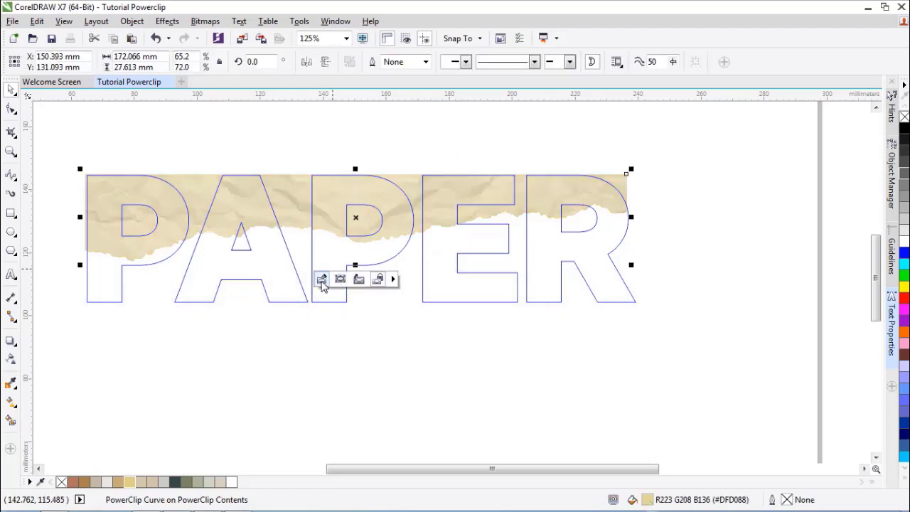
Open and close the tan strip's nested PowerClip contents, and finish editing the PowerClip of PAPER.
{"action": "left_click", "coordinate": [321, 281]}
{"action": "left_click", "coordinate": [356, 280]}
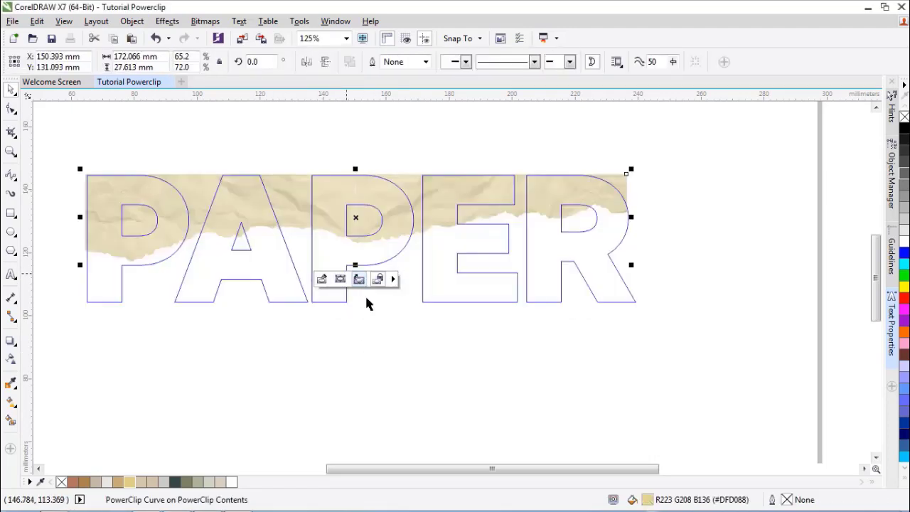
{"action": "left_click", "coordinate": [383, 359]}
{"action": "left_click", "coordinate": [361, 322]}
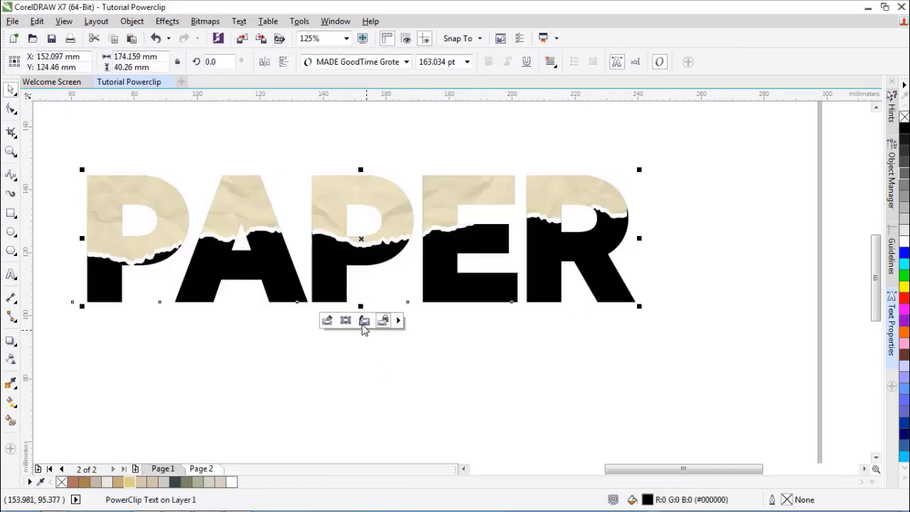
{"action": "left_click", "coordinate": [374, 377]}
{"action": "scroll", "coordinate": [366, 346], "scroll_direction": "down", "scroll_amount": 2}
{"action": "scroll", "coordinate": [365, 345], "scroll_direction": "down", "scroll_amount": 1}
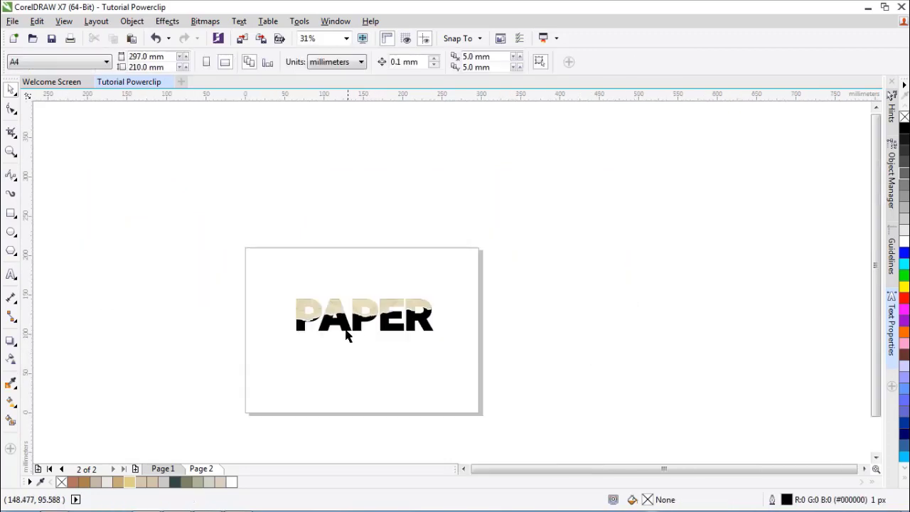
{"action": "scroll", "coordinate": [348, 331], "scroll_direction": "up", "scroll_amount": 3}
{"action": "scroll", "coordinate": [340, 315], "scroll_direction": "down", "scroll_amount": 2}
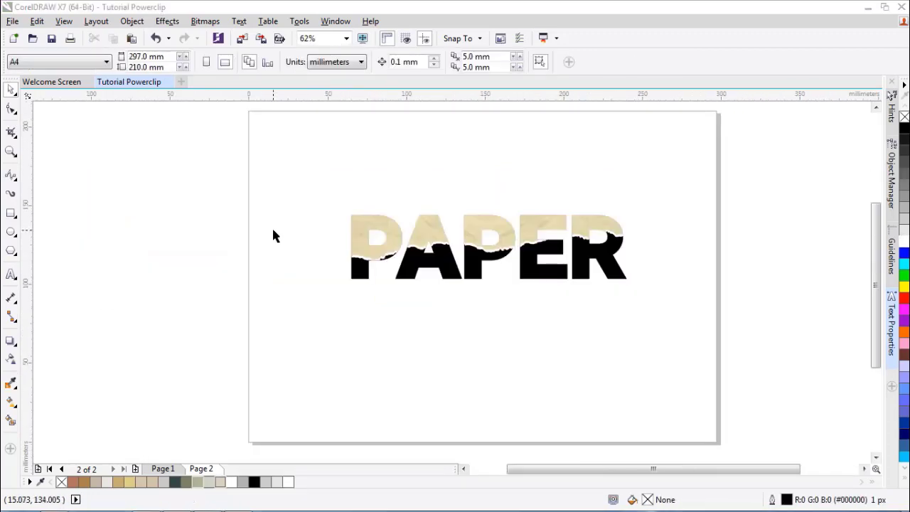
Draw a rectangle about 231 by 105 mm around the word PAPER, filled with grey-green #ABB09A and without an outline.
{"action": "left_click", "coordinate": [11, 212]}
{"action": "left_click_drag", "start_coordinate": [313, 167], "coordinate": [677, 332]}
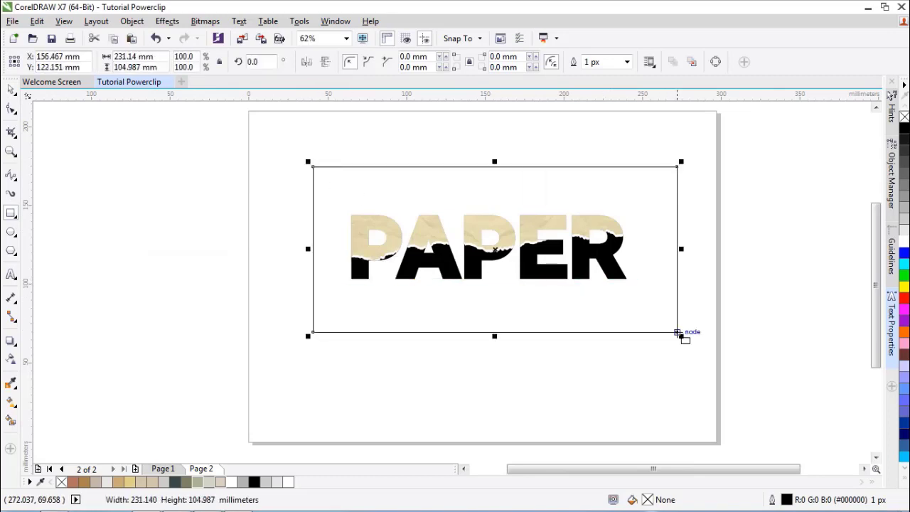
{"action": "left_click", "coordinate": [201, 483]}
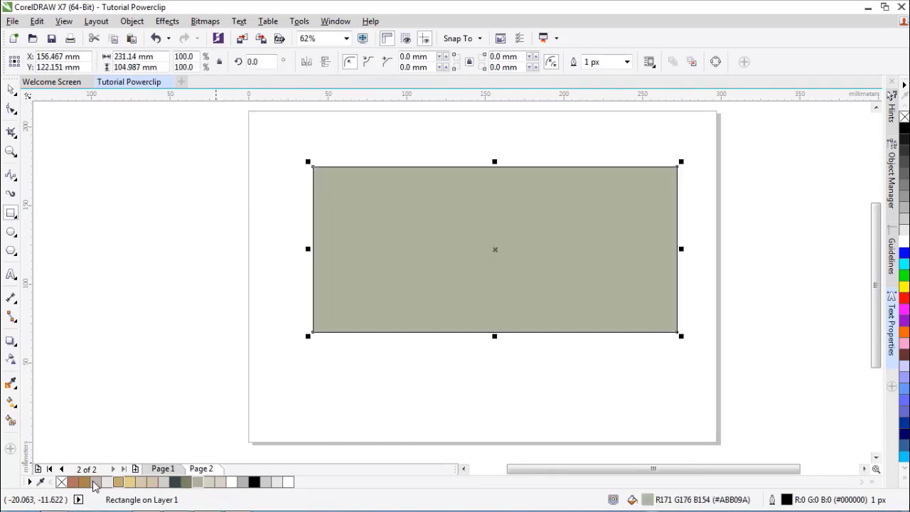
{"action": "right_click", "coordinate": [60, 484]}
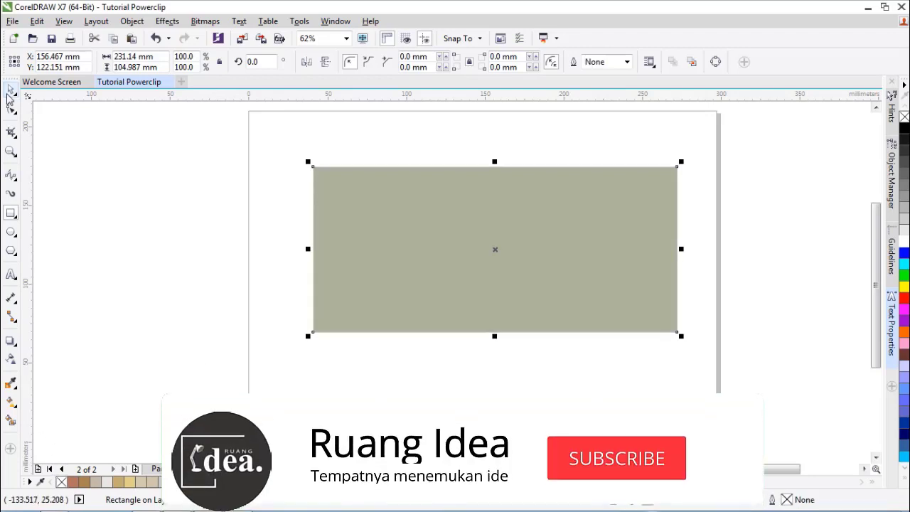
Send the grey-green rectangle to the back of the page, behind the word PAPER.
{"action": "key", "text": "space"}
{"action": "right_click", "coordinate": [419, 237]}
{"action": "mouse_move", "coordinate": [535, 362]}
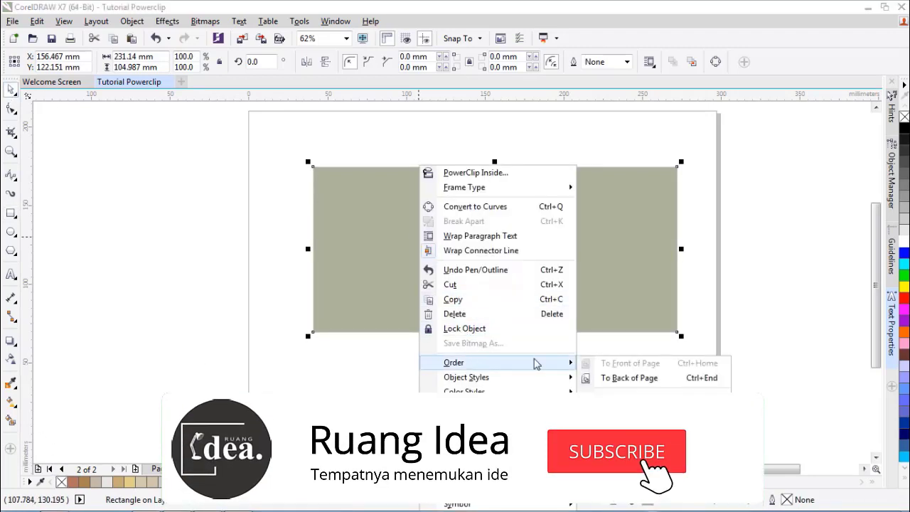
{"action": "left_click", "coordinate": [625, 383]}
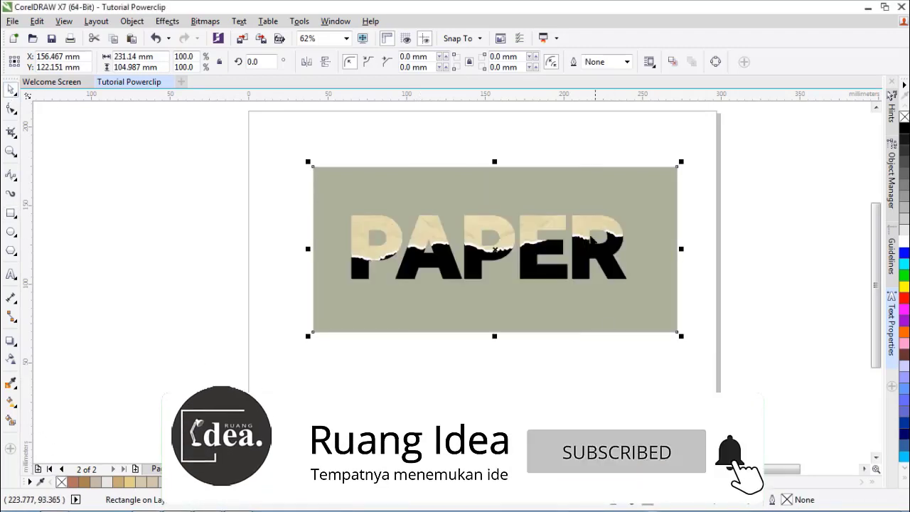
{"action": "left_click", "coordinate": [590, 150]}
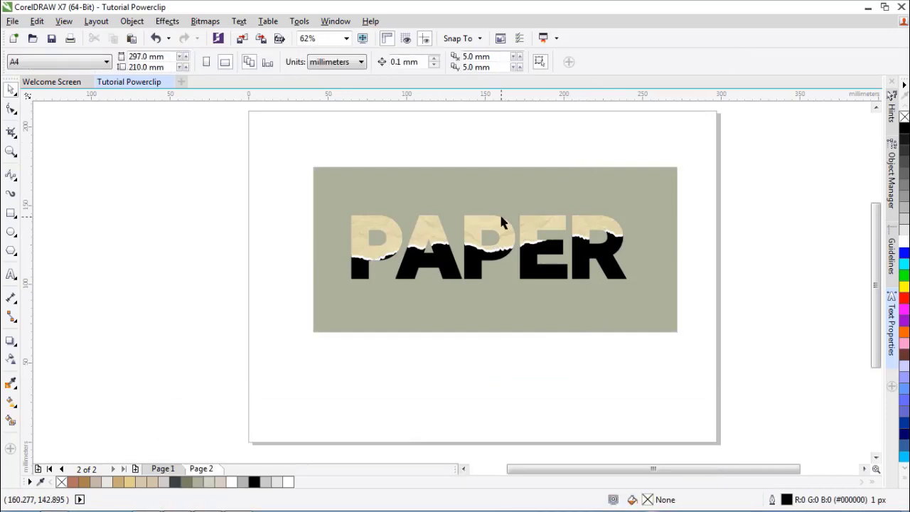